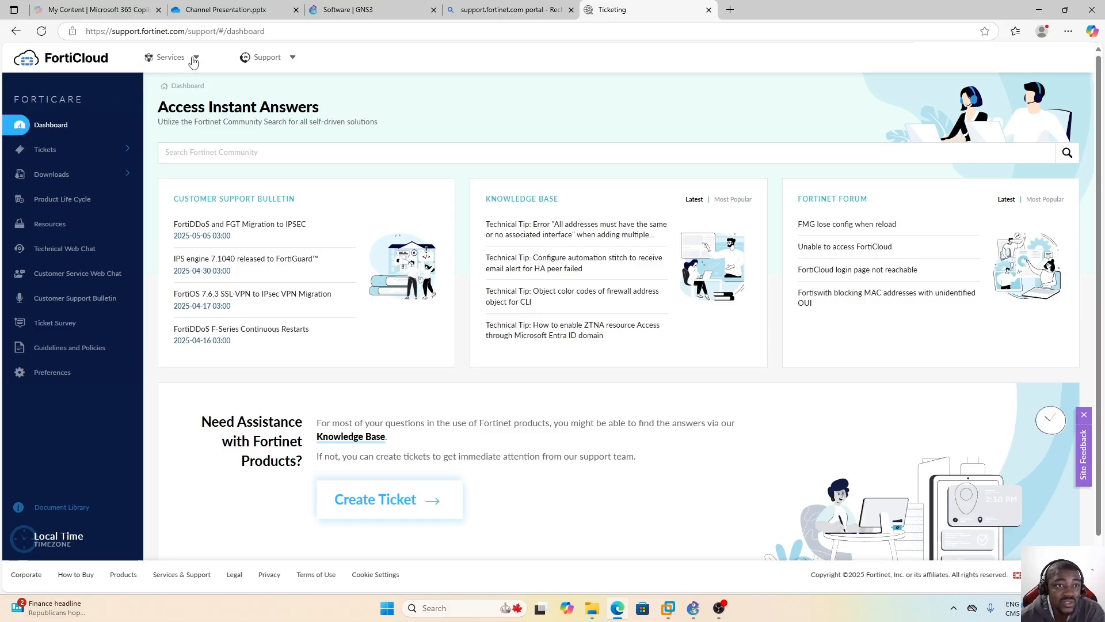
- Open the support portal's VM image downloads and show the earlier versions
{"action": "left_click", "coordinate": [292, 59]}
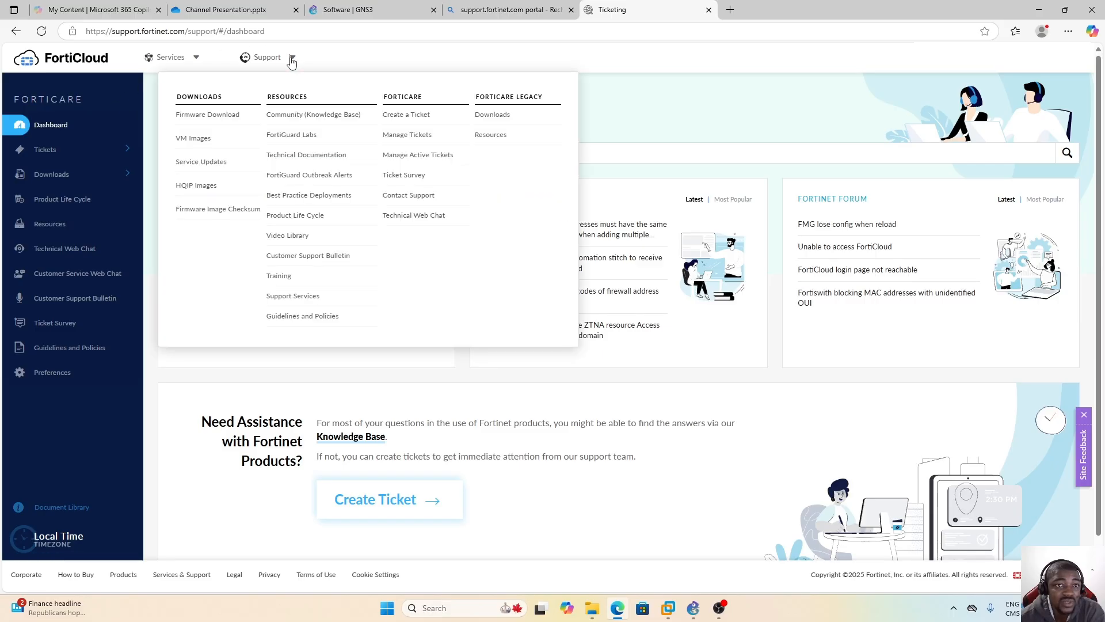
{"action": "left_click", "coordinate": [198, 140]}
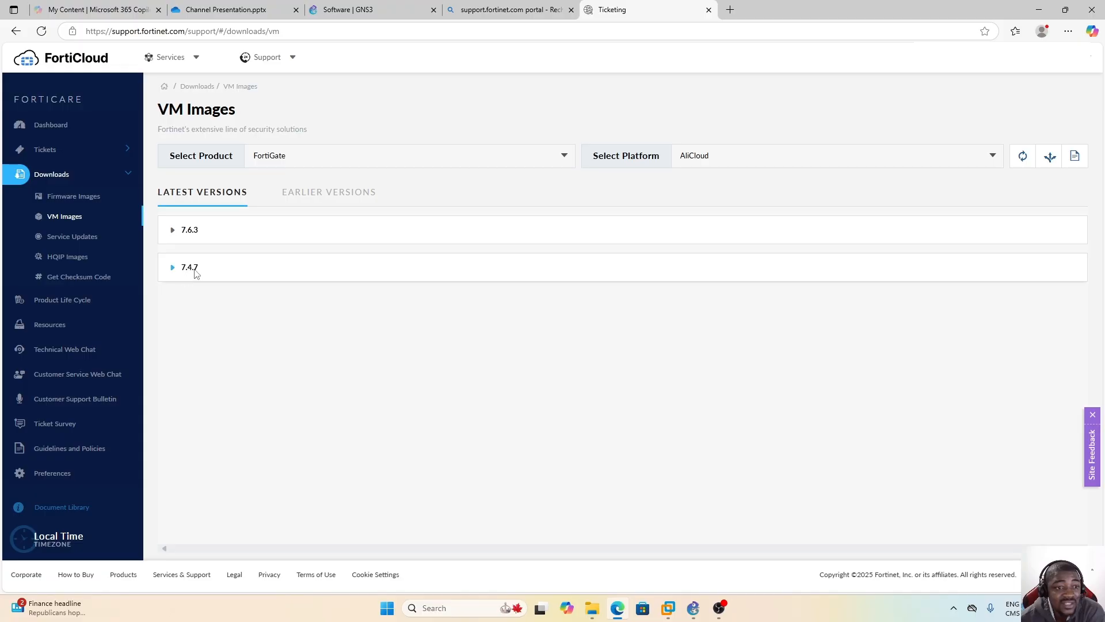
{"action": "left_click", "coordinate": [317, 196]}
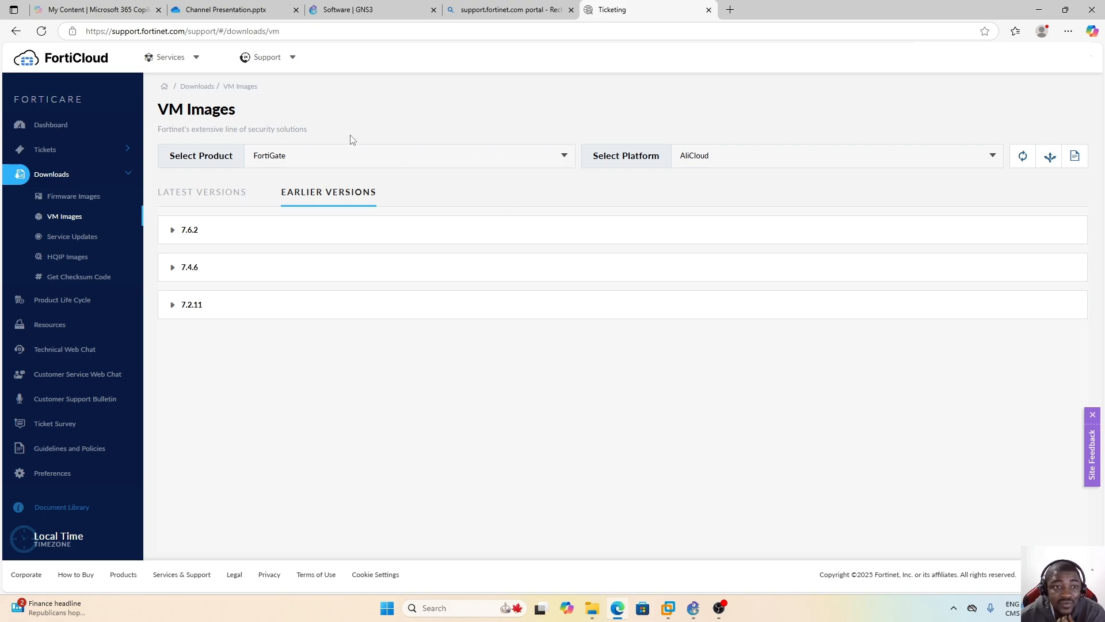
- Filter the VM images to product FortiGate and platform KVM
{"action": "left_click", "coordinate": [561, 157]}
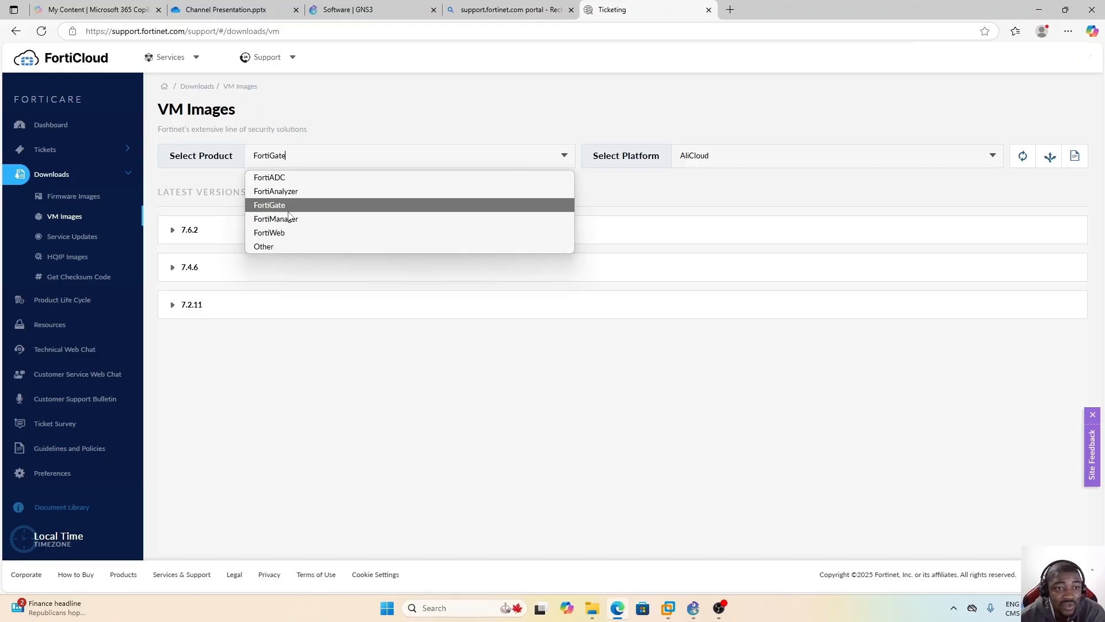
{"action": "left_click", "coordinate": [285, 203]}
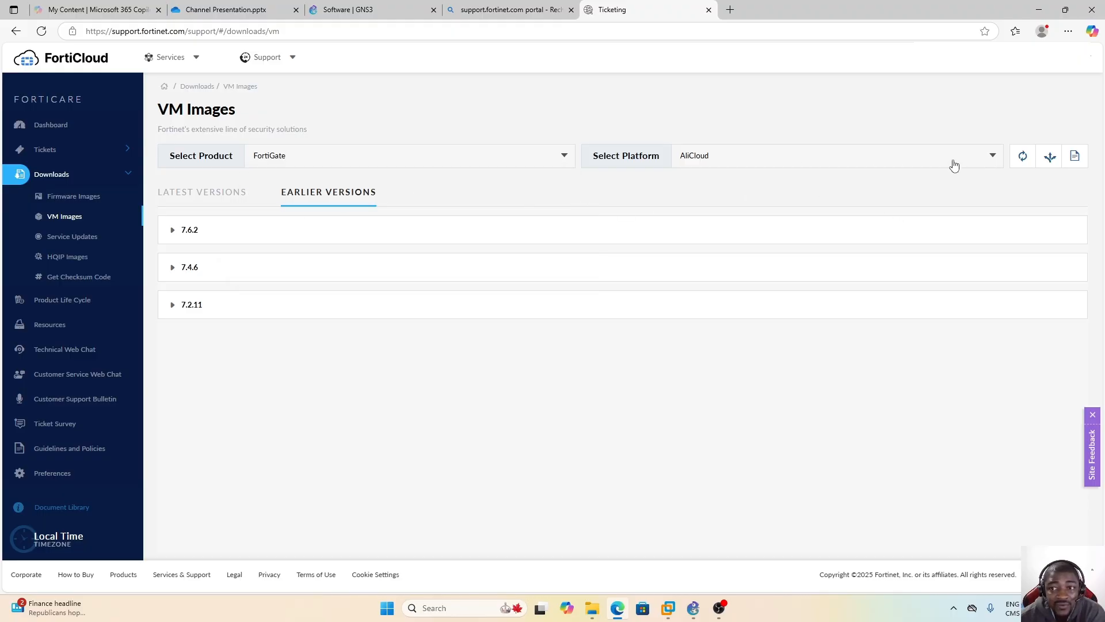
{"action": "left_click", "coordinate": [979, 160]}
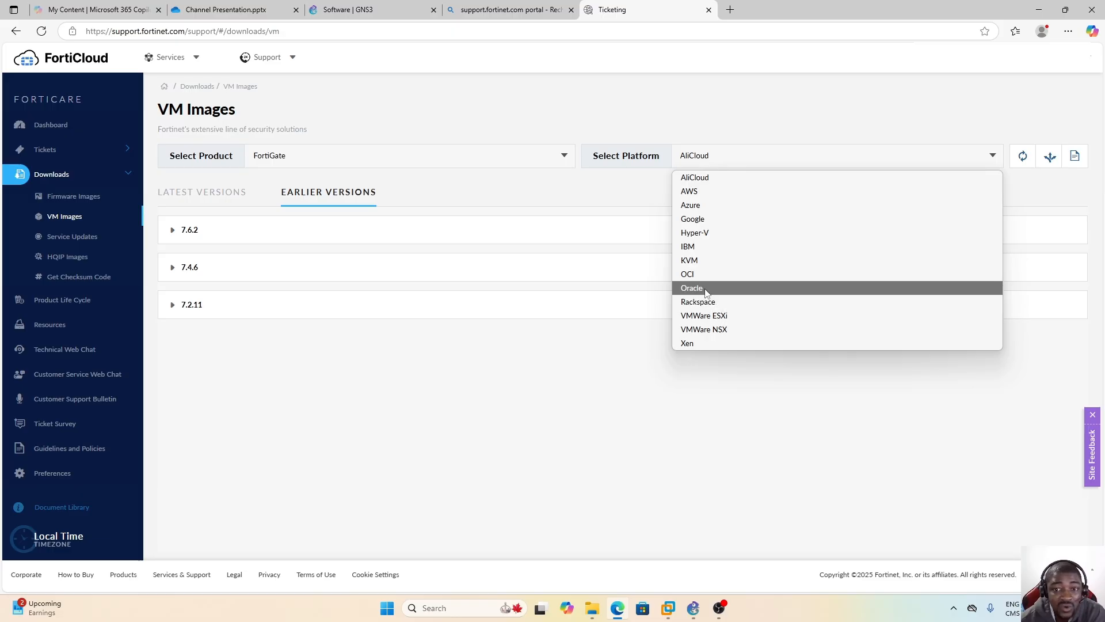
{"action": "left_click", "coordinate": [691, 262]}
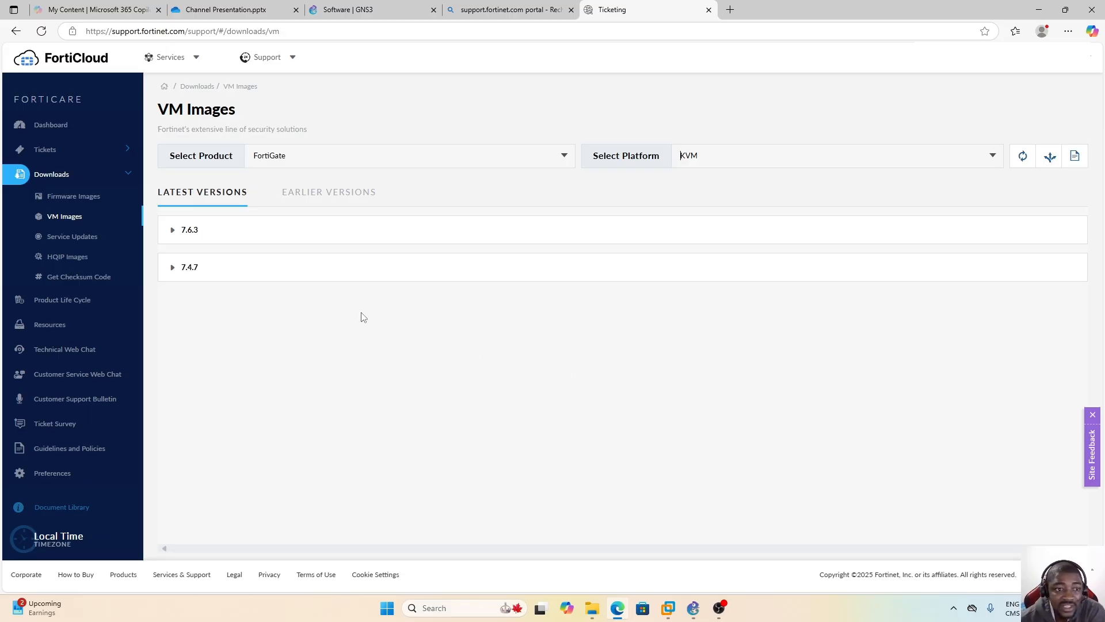
- Examine the KVM files offered under the latest versions 7.6.3 and 7.4.7
{"action": "left_click", "coordinate": [173, 232]}
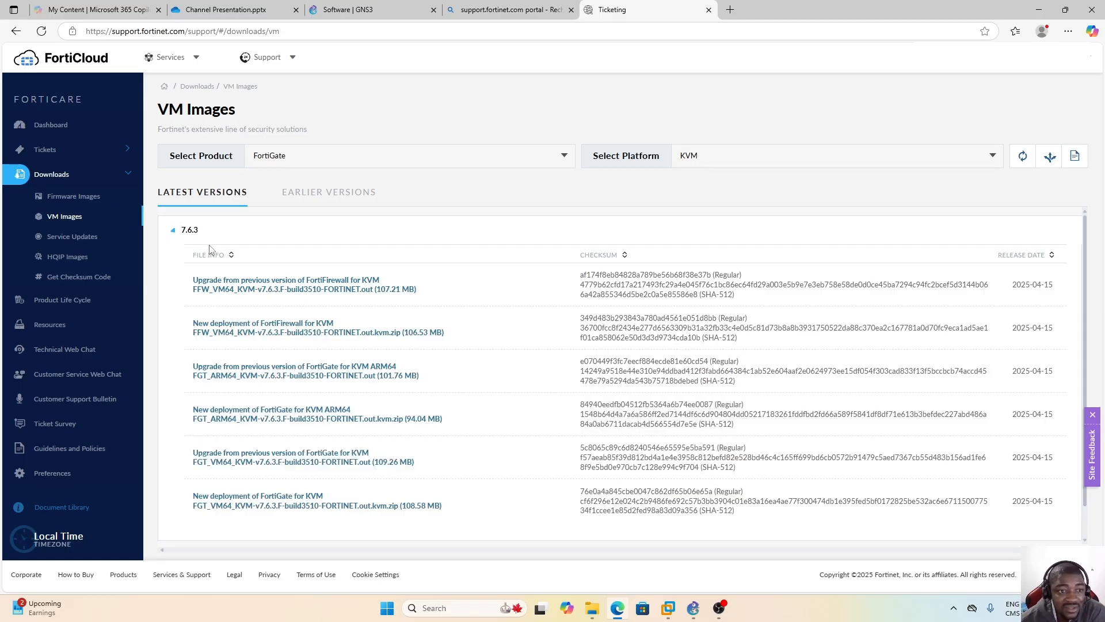
{"action": "left_click", "coordinate": [173, 231]}
{"action": "left_click", "coordinate": [172, 268]}
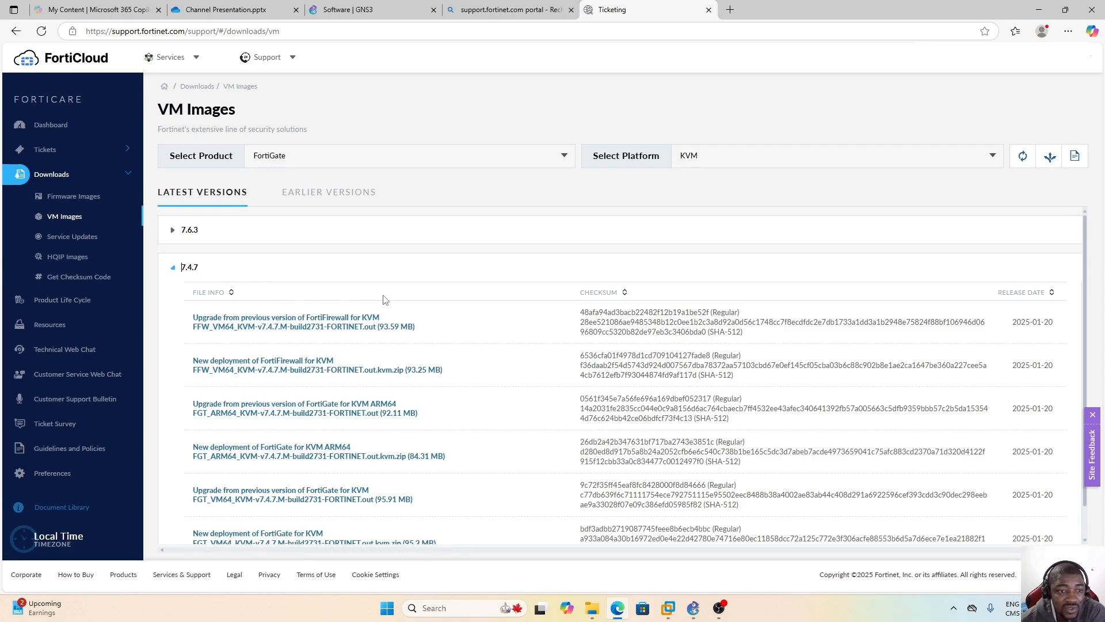
- From the earlier version 7.2.11, download the new deployment of FortiFirewall for KVM, FFW_VM64_KVM-v7.2.11.M-build1740-FORTINET.out.kvm.zip
{"action": "left_click", "coordinate": [320, 196]}
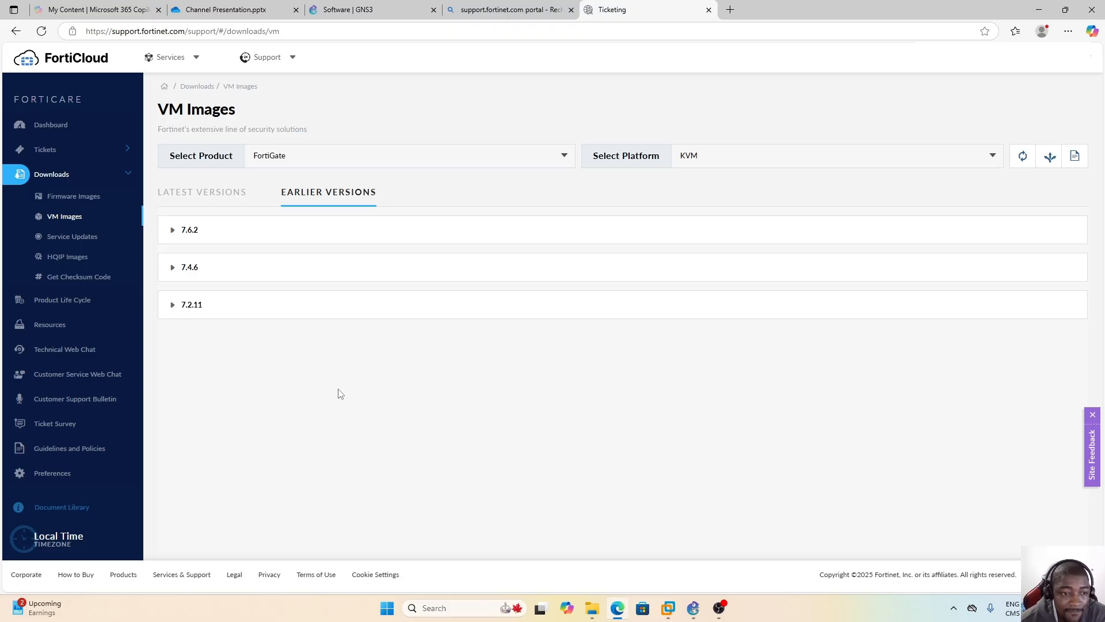
{"action": "left_click", "coordinate": [173, 310]}
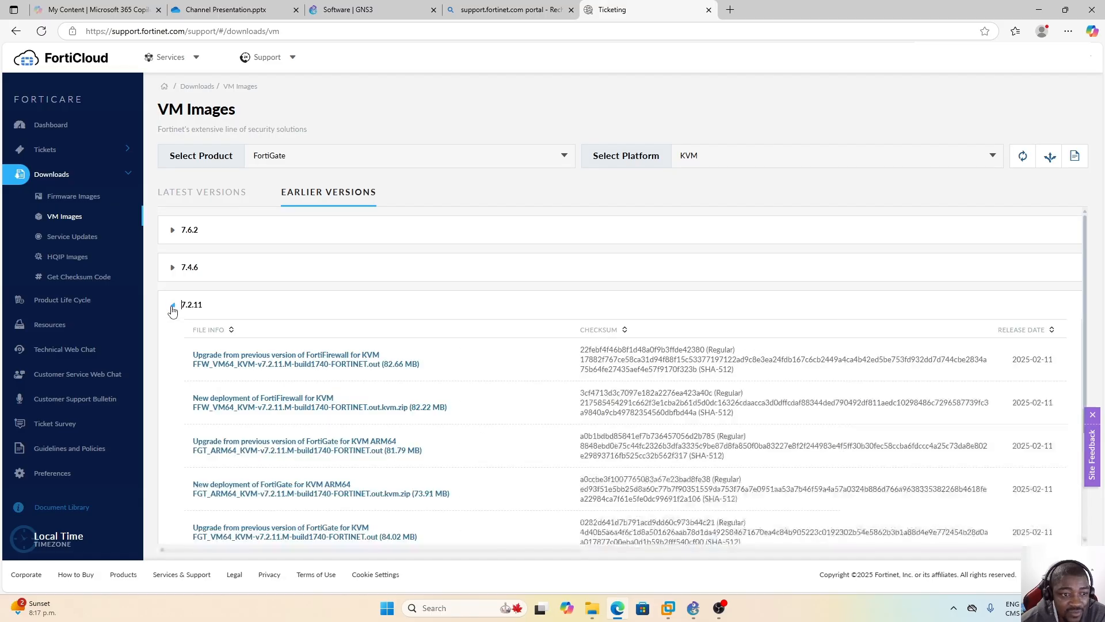
{"action": "scroll", "coordinate": [523, 324], "scroll_direction": "down", "scroll_amount": 2}
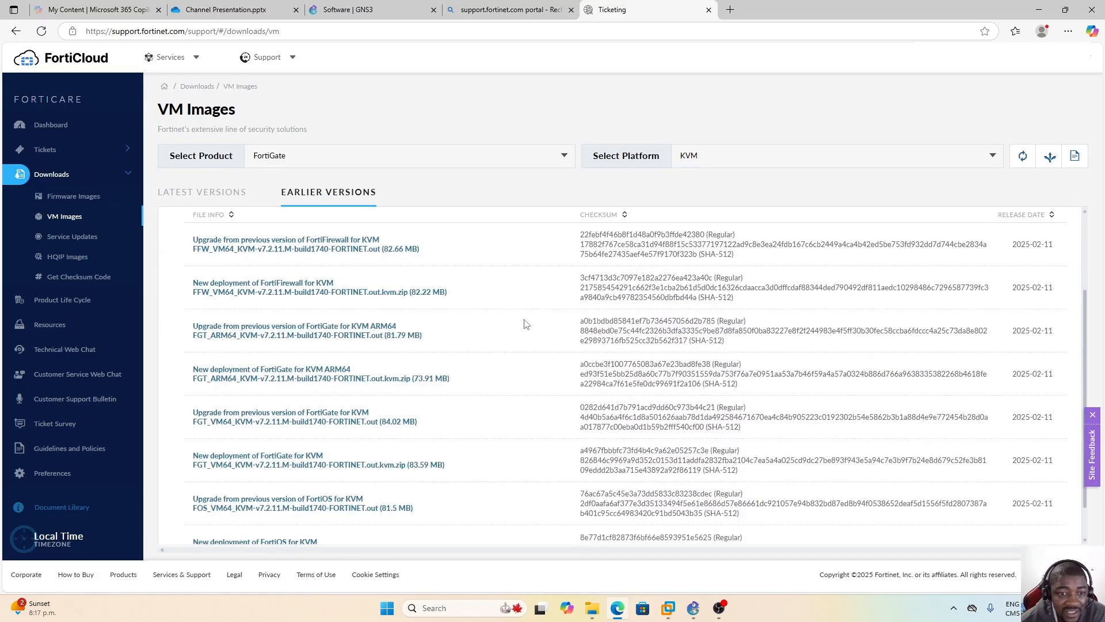
{"action": "scroll", "coordinate": [524, 323], "scroll_direction": "up", "scroll_amount": 1}
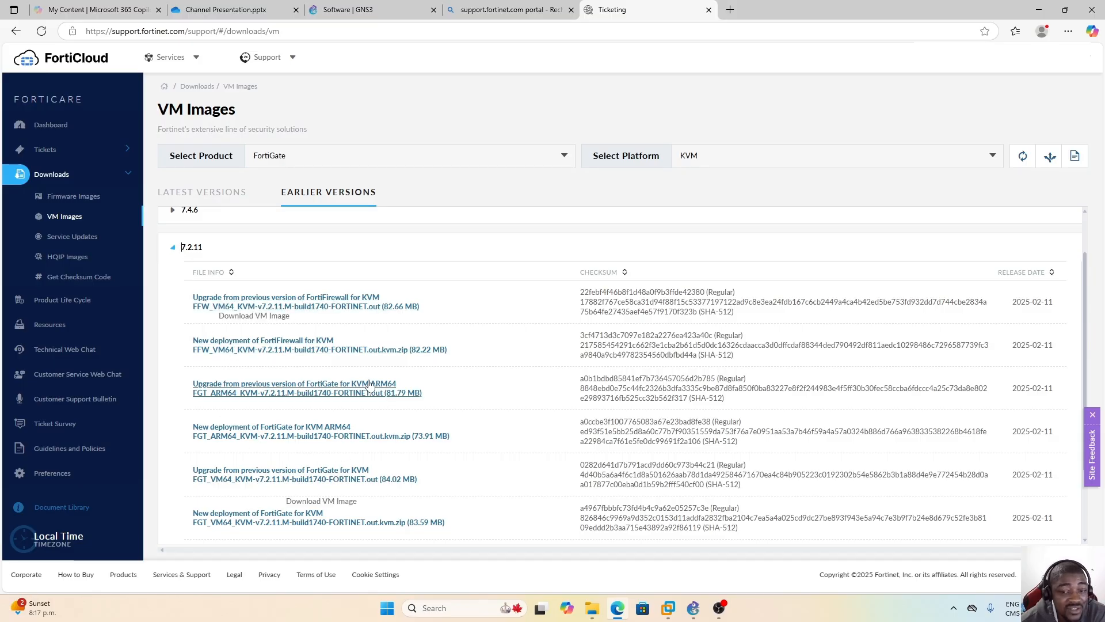
{"action": "scroll", "coordinate": [346, 368], "scroll_direction": "down", "scroll_amount": 1}
{"action": "scroll", "coordinate": [344, 361], "scroll_direction": "up", "scroll_amount": 1}
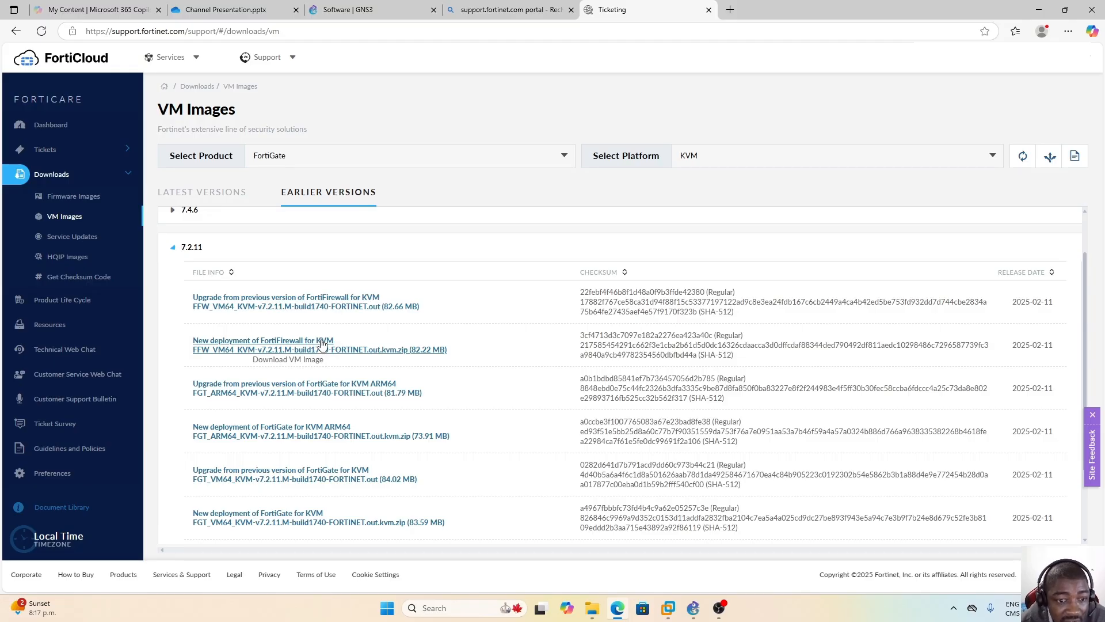
{"action": "left_click", "coordinate": [242, 346]}
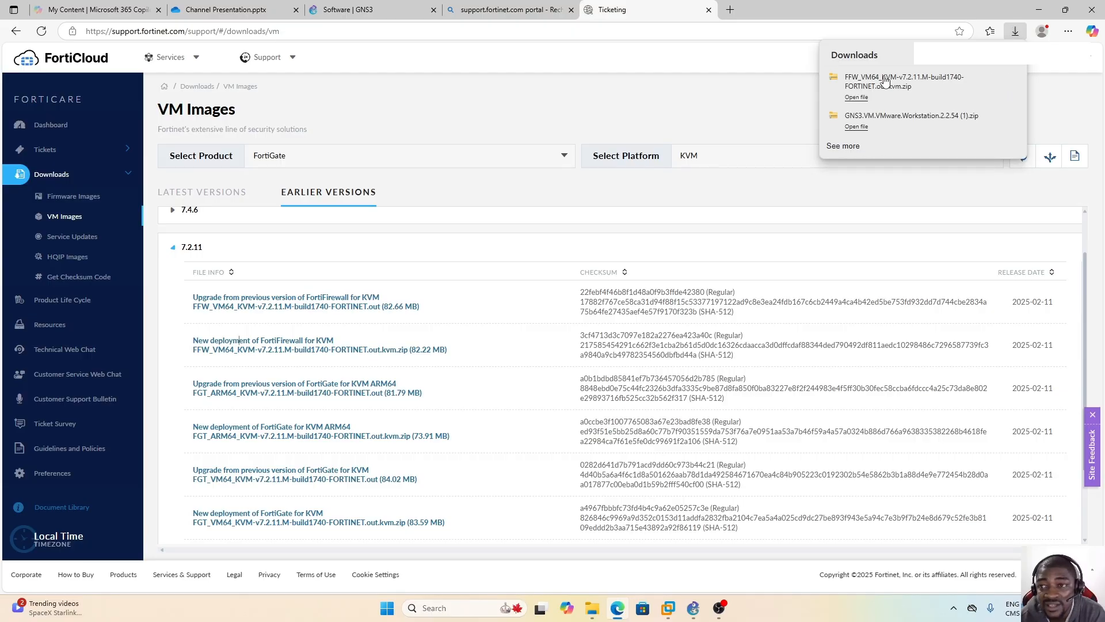
- Show the downloaded FortiFirewall zip in its folder, extract it to the default destination, and select the extracted fortios.qcow2
{"action": "left_click", "coordinate": [991, 80]}
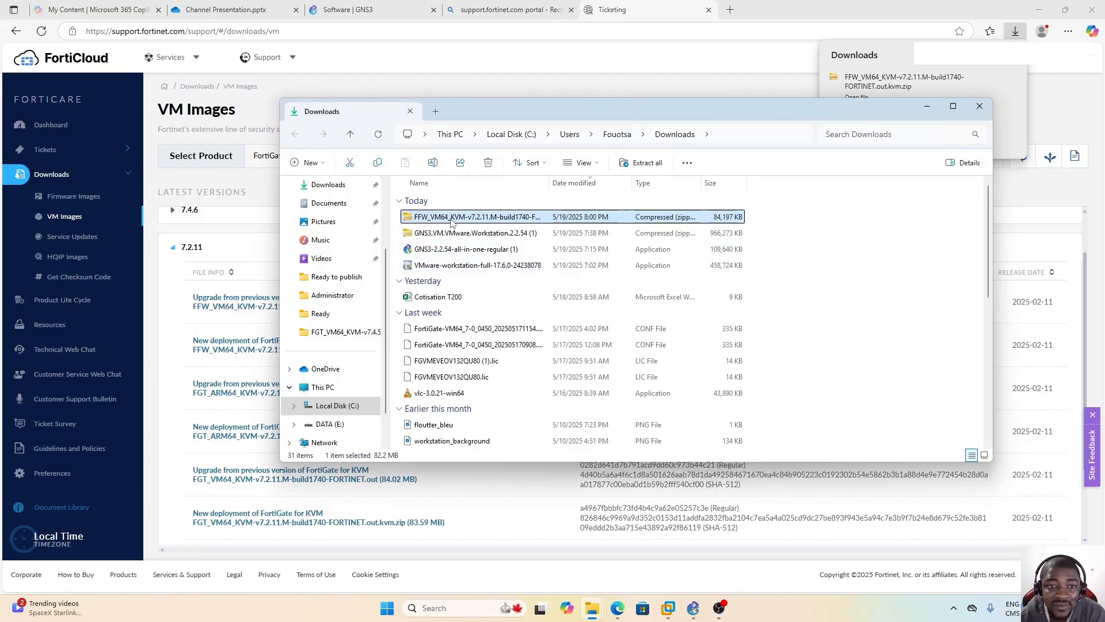
{"action": "right_click", "coordinate": [453, 225]}
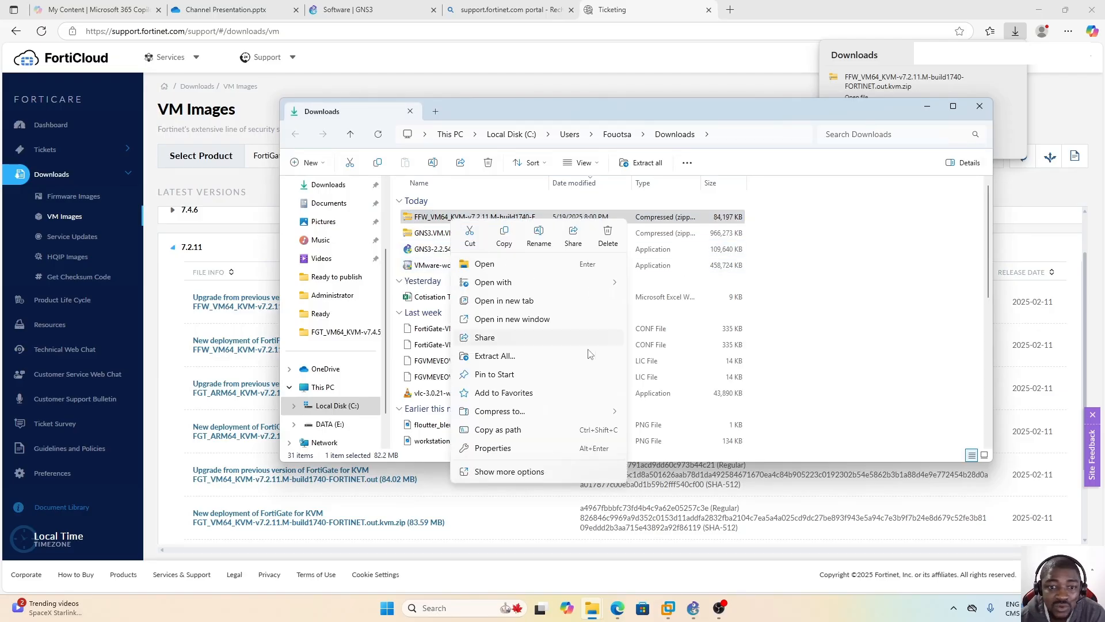
{"action": "left_click", "coordinate": [500, 356]}
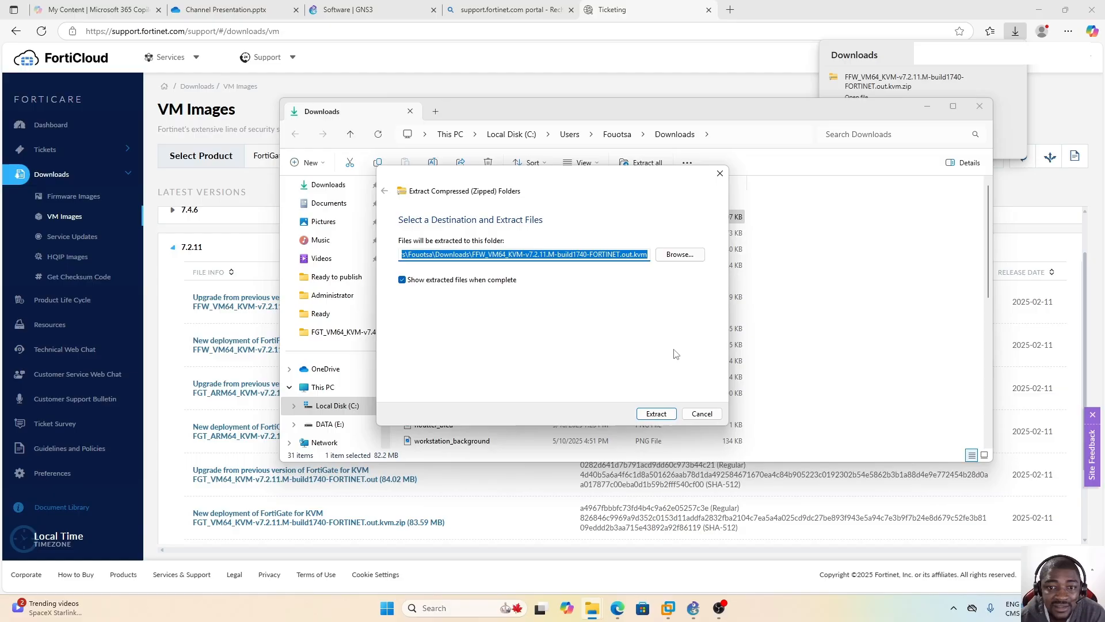
{"action": "left_click", "coordinate": [656, 413]}
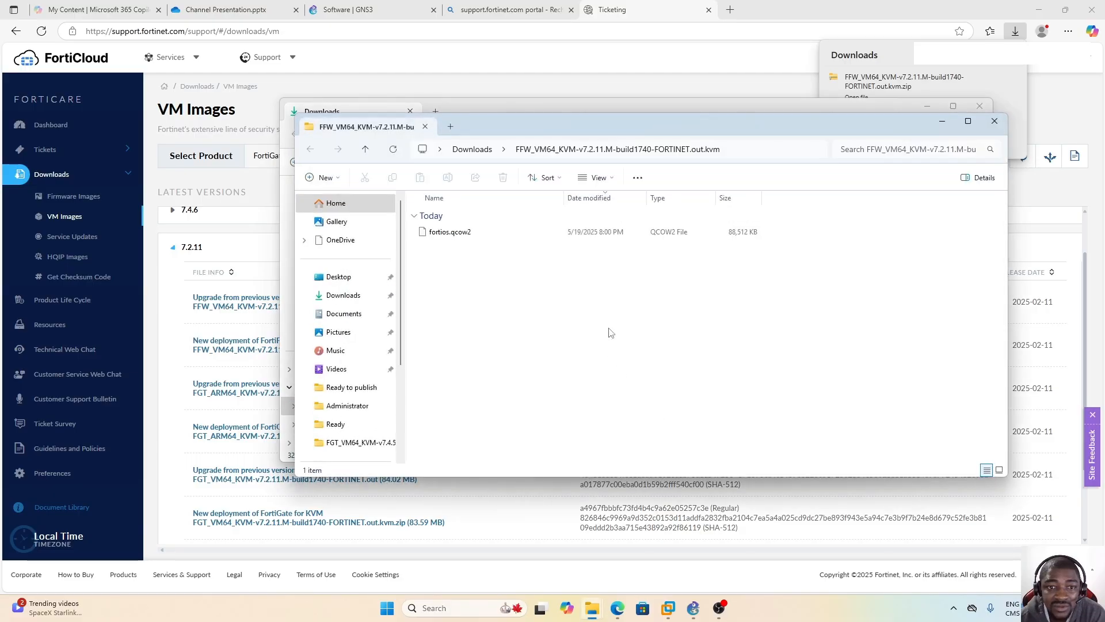
{"action": "left_click", "coordinate": [459, 236]}
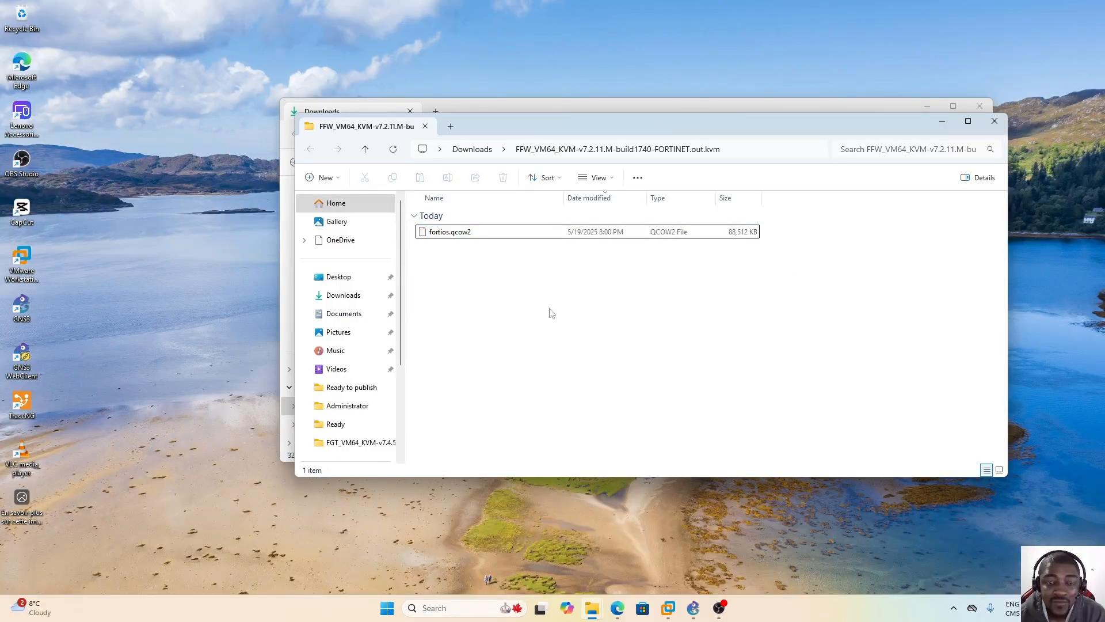
{"action": "left_click", "coordinate": [475, 236]}
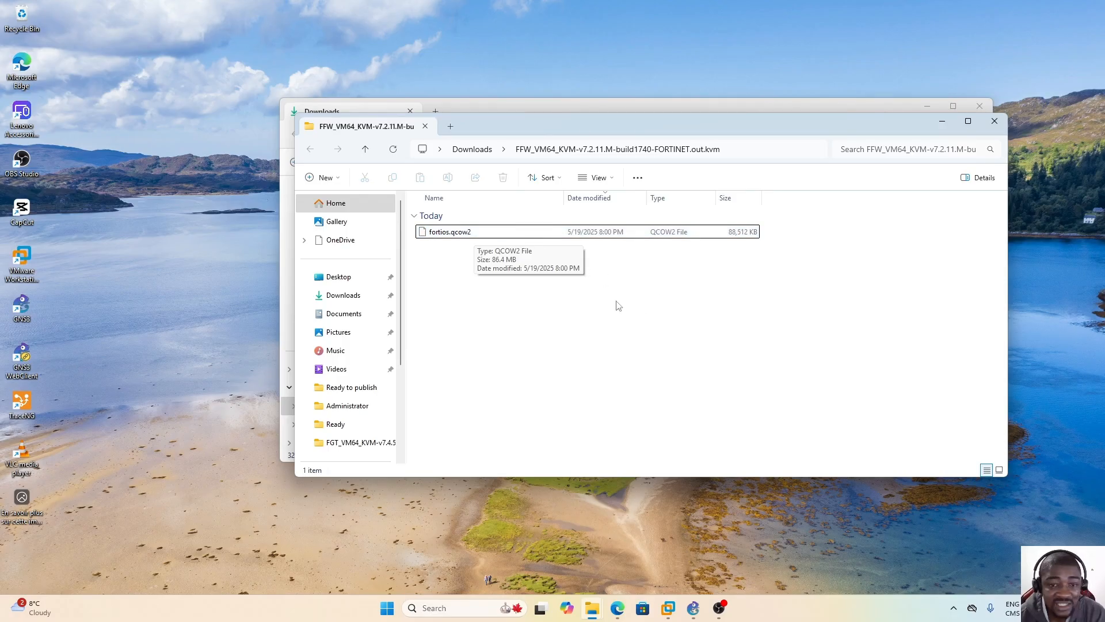
- Switch to GNS3 and start a new template that installs an appliance from the GNS3 server
{"action": "left_click", "coordinate": [693, 609]}
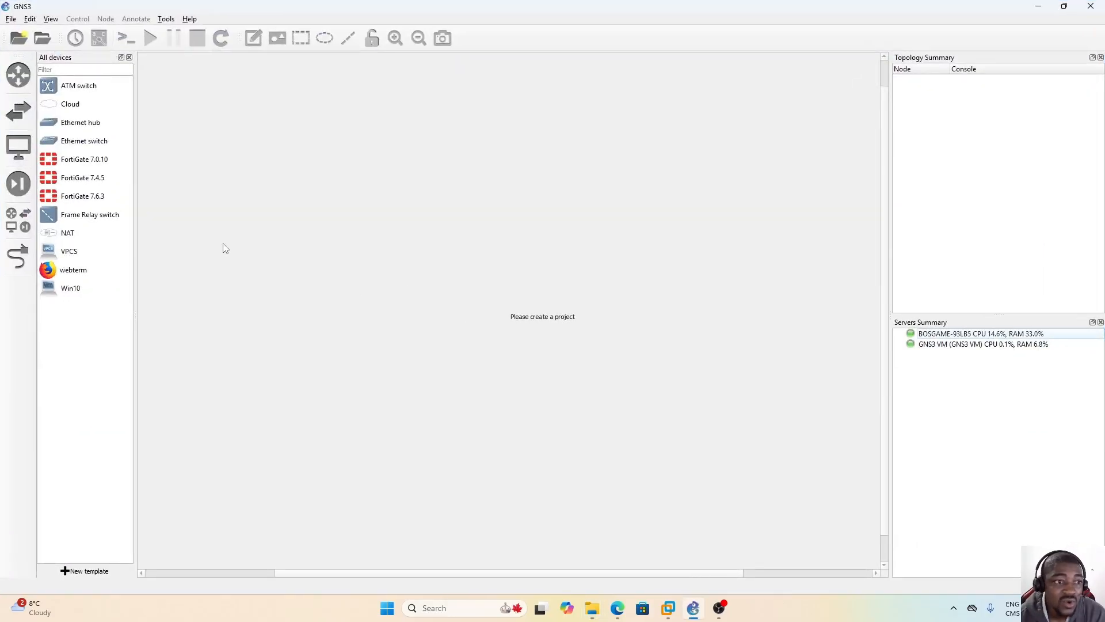
{"action": "left_click", "coordinate": [12, 219]}
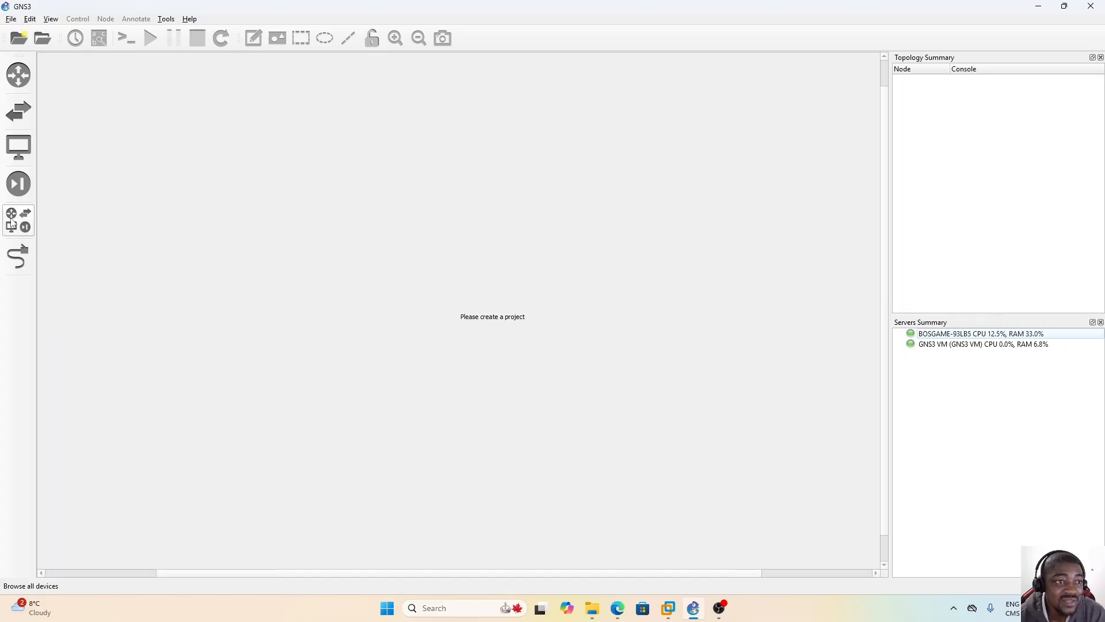
{"action": "left_click", "coordinate": [11, 223]}
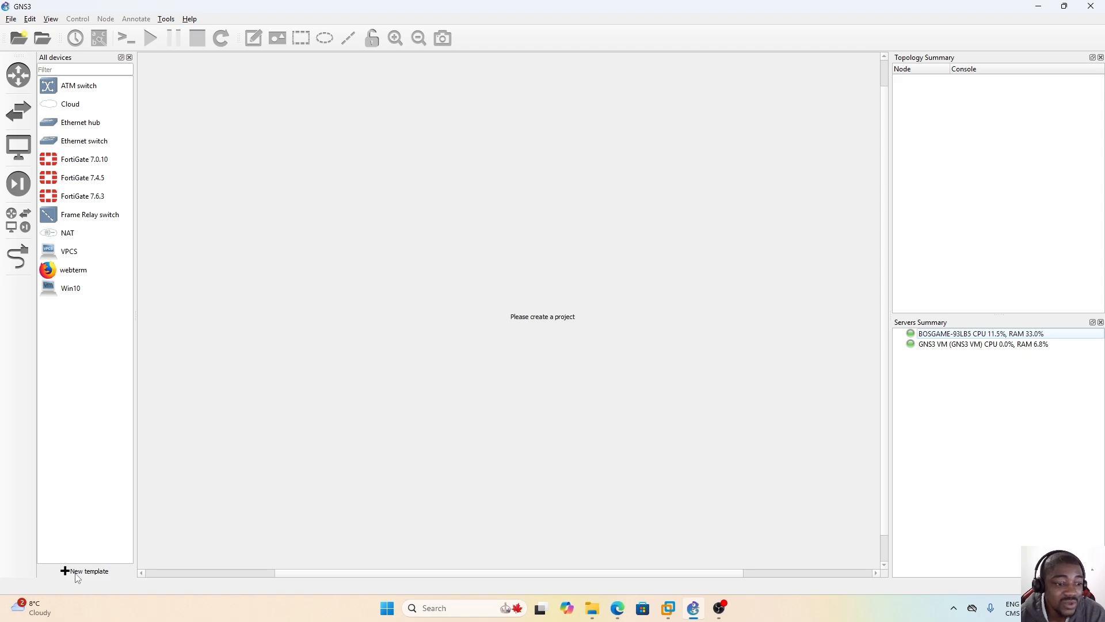
{"action": "left_click", "coordinate": [73, 576]}
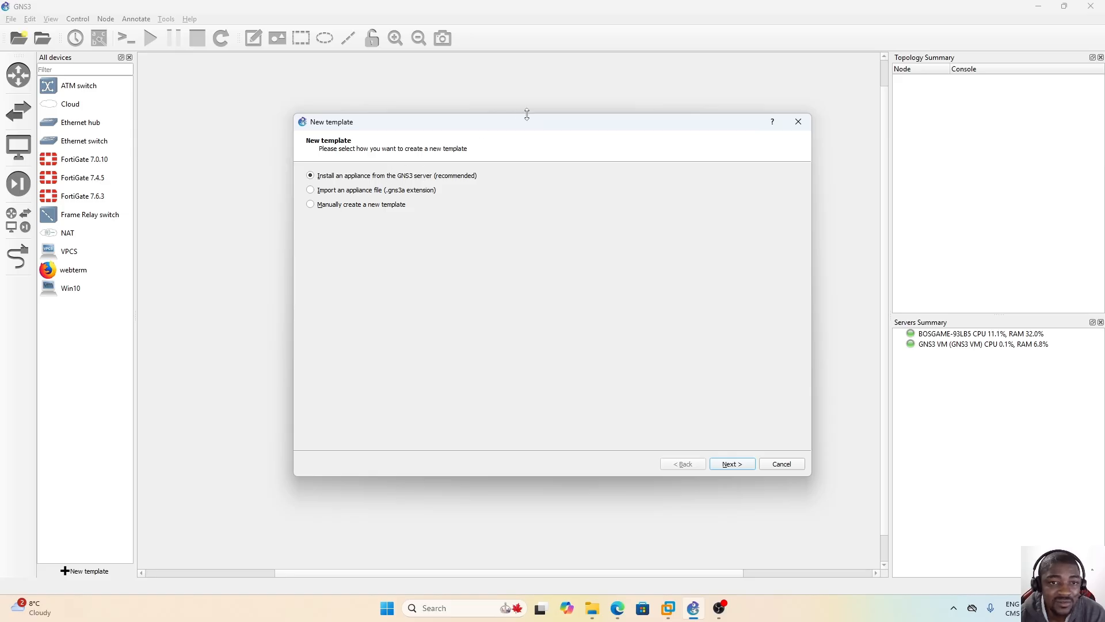
{"action": "left_click_drag", "start_coordinate": [529, 125], "coordinate": [464, 144]}
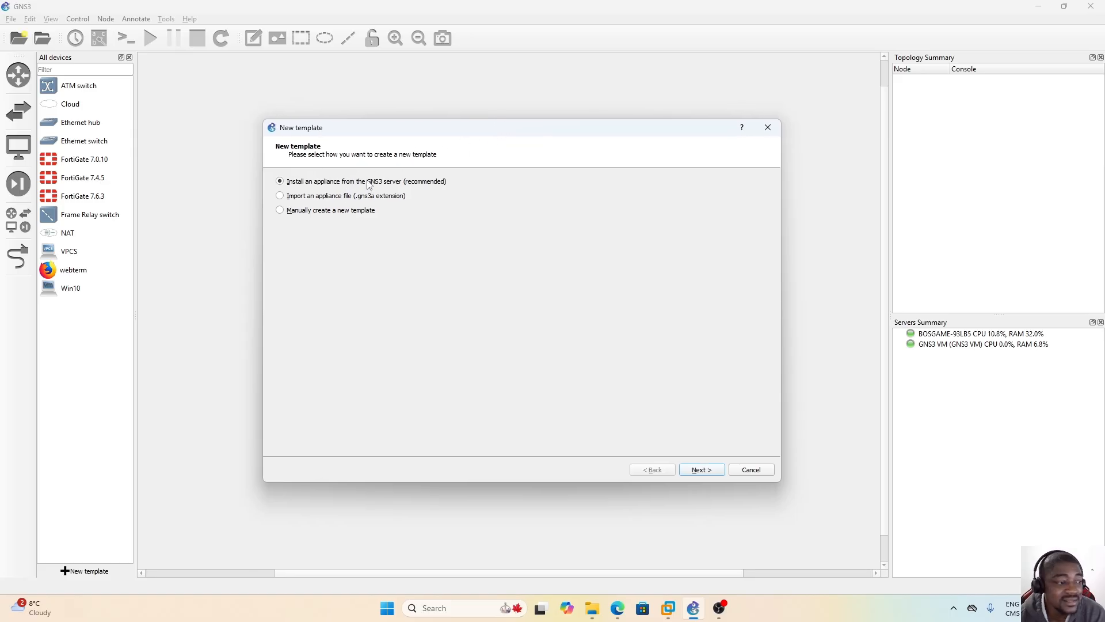
{"action": "left_click", "coordinate": [707, 471]}
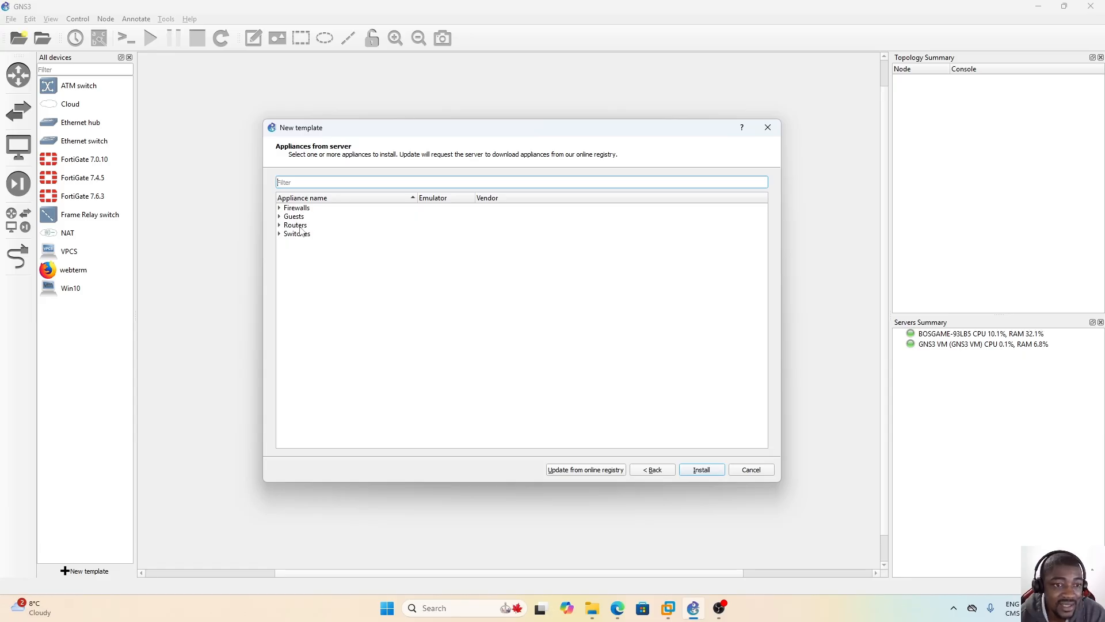
- Choose the FortiGate firewall appliance for installation on the GNS3 VM with the Qemu binary /bin/qemu-system-x86_64 (v8.0.4)
{"action": "left_click", "coordinate": [280, 208]}
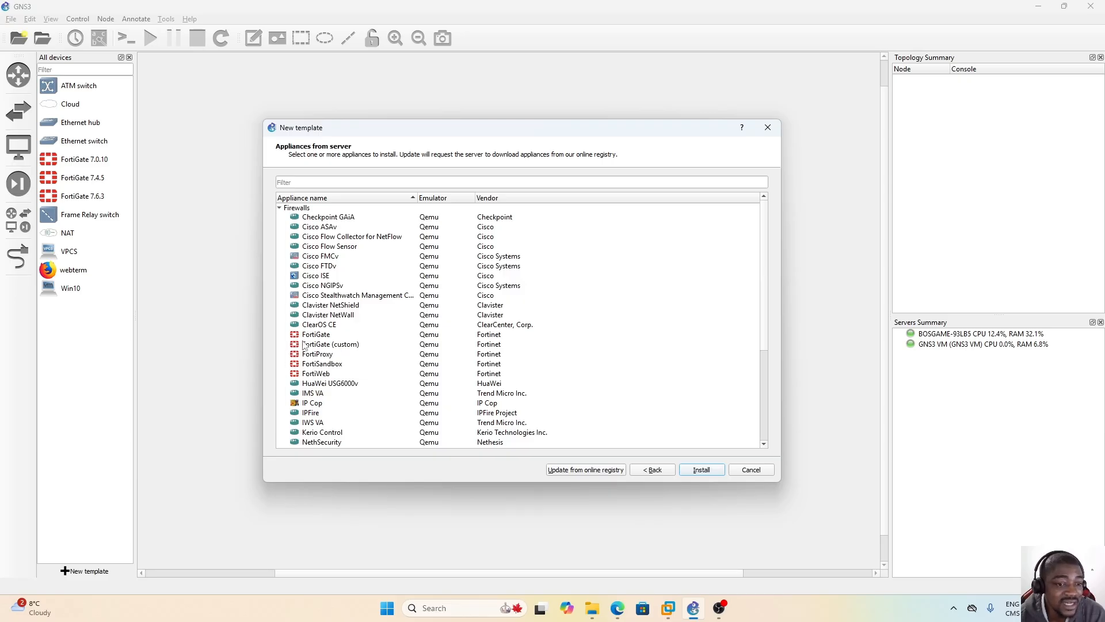
{"action": "scroll", "coordinate": [346, 368], "scroll_direction": "down", "scroll_amount": 3}
{"action": "scroll", "coordinate": [351, 389], "scroll_direction": "up", "scroll_amount": 3}
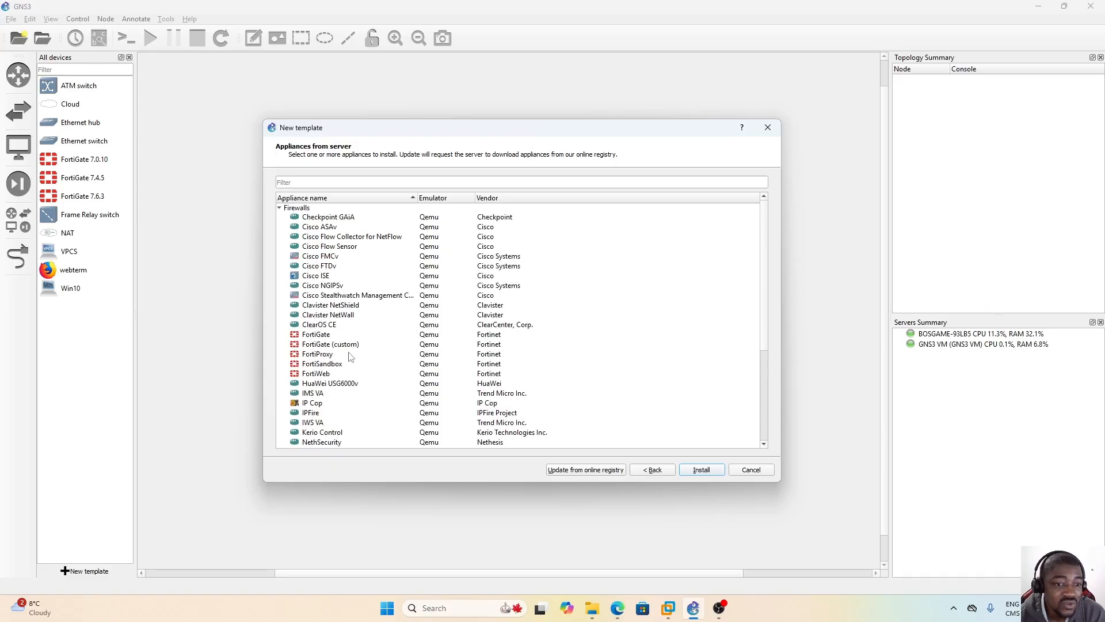
{"action": "left_click", "coordinate": [317, 338]}
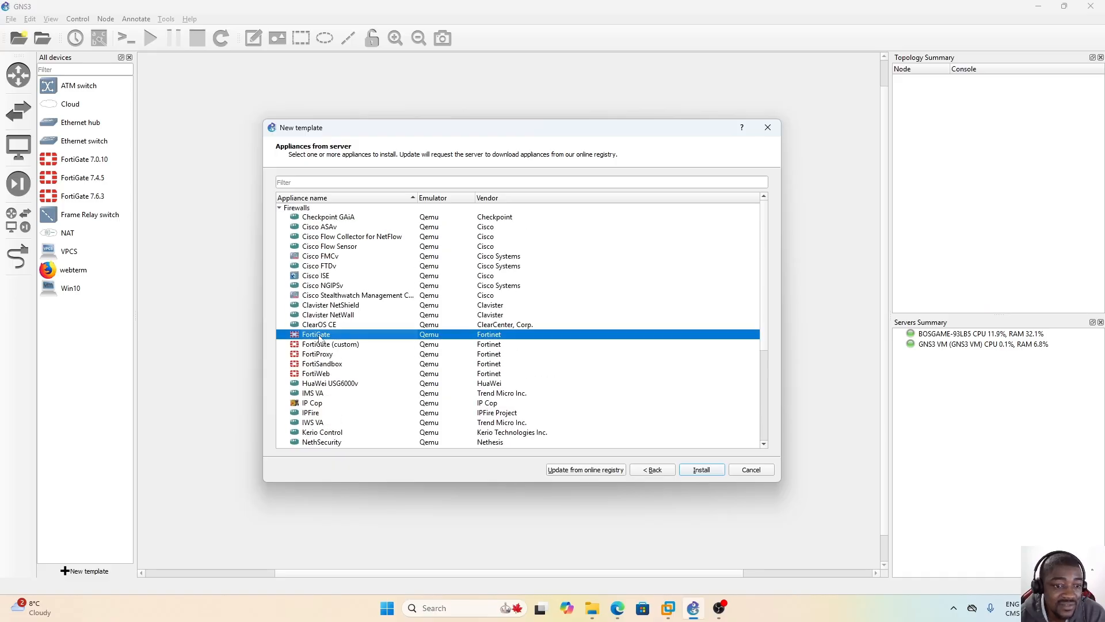
{"action": "left_click", "coordinate": [701, 469]}
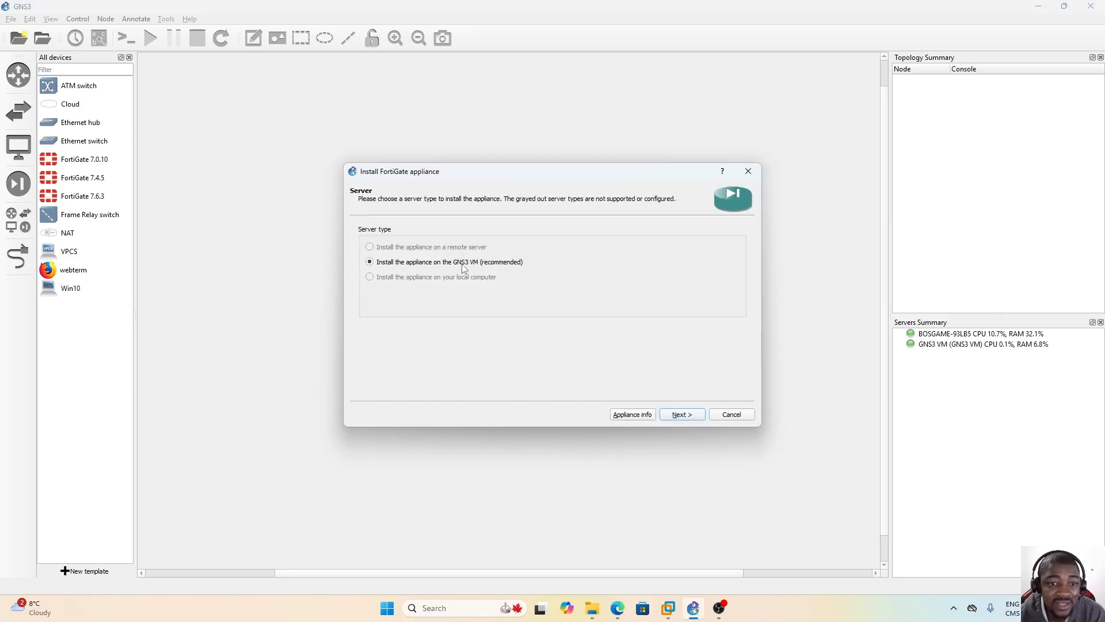
{"action": "left_click", "coordinate": [683, 415]}
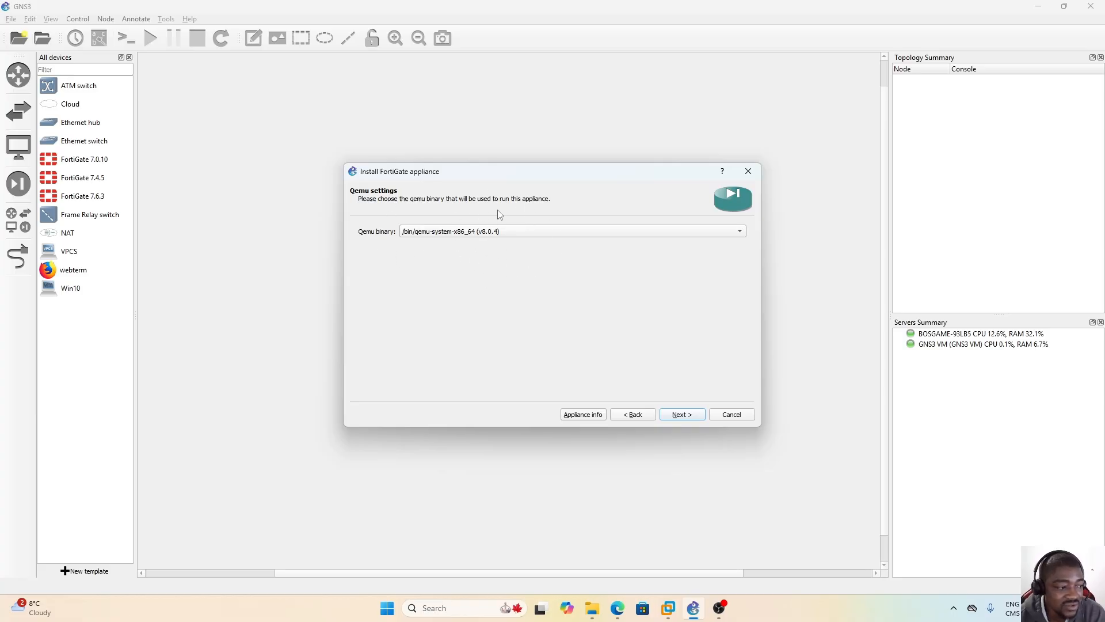
{"action": "left_click", "coordinate": [682, 415]}
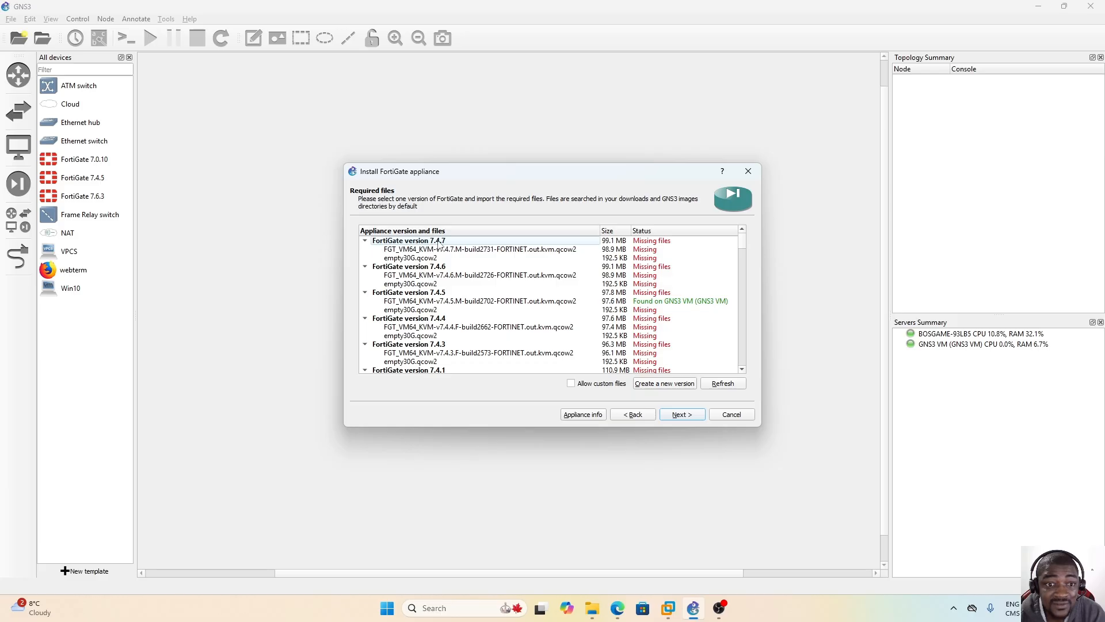
- Look through the appliance's version list for an entry matching 7.2.11, checking the version in the extracted image folder's name
{"action": "scroll", "coordinate": [740, 241], "scroll_direction": "down", "scroll_amount": 15}
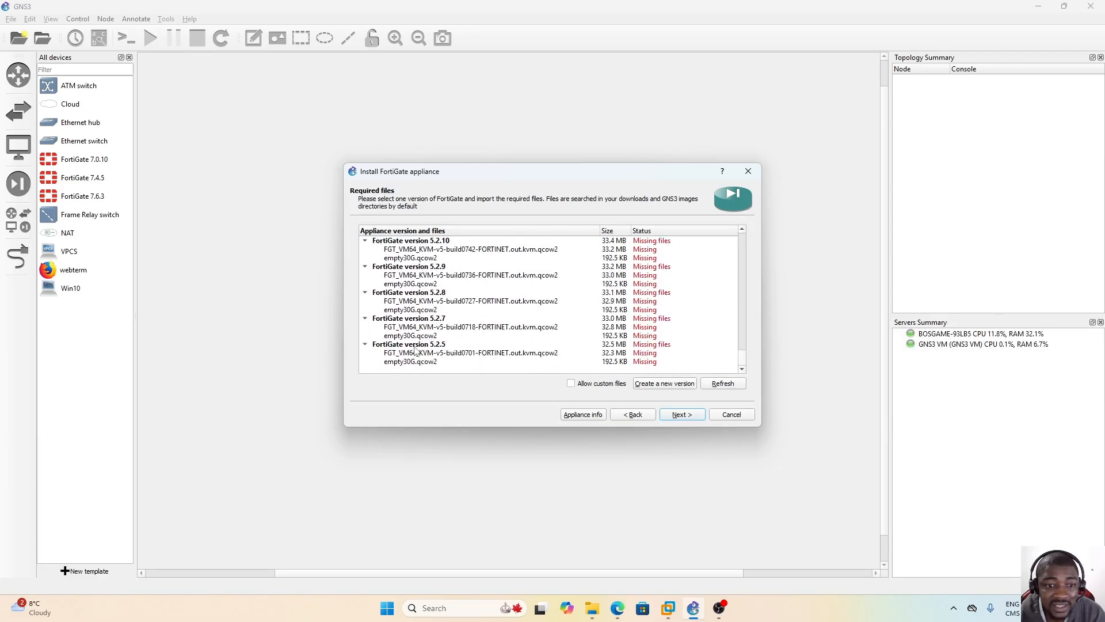
{"action": "scroll", "coordinate": [745, 365], "scroll_direction": "up", "scroll_amount": 10}
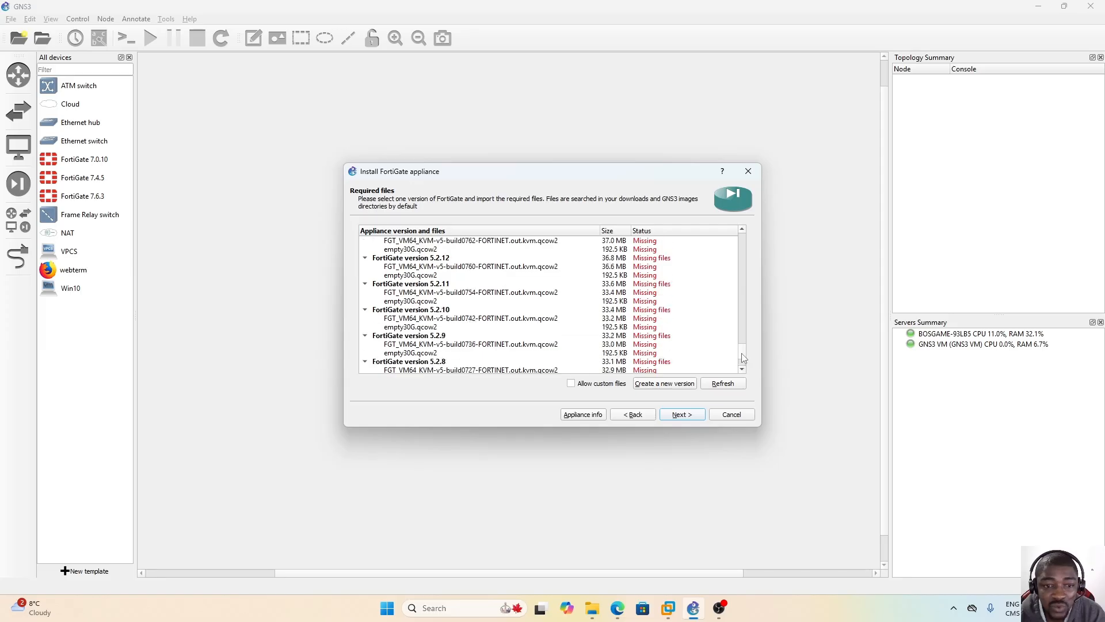
{"action": "scroll", "coordinate": [738, 299], "scroll_direction": "up", "scroll_amount": 10}
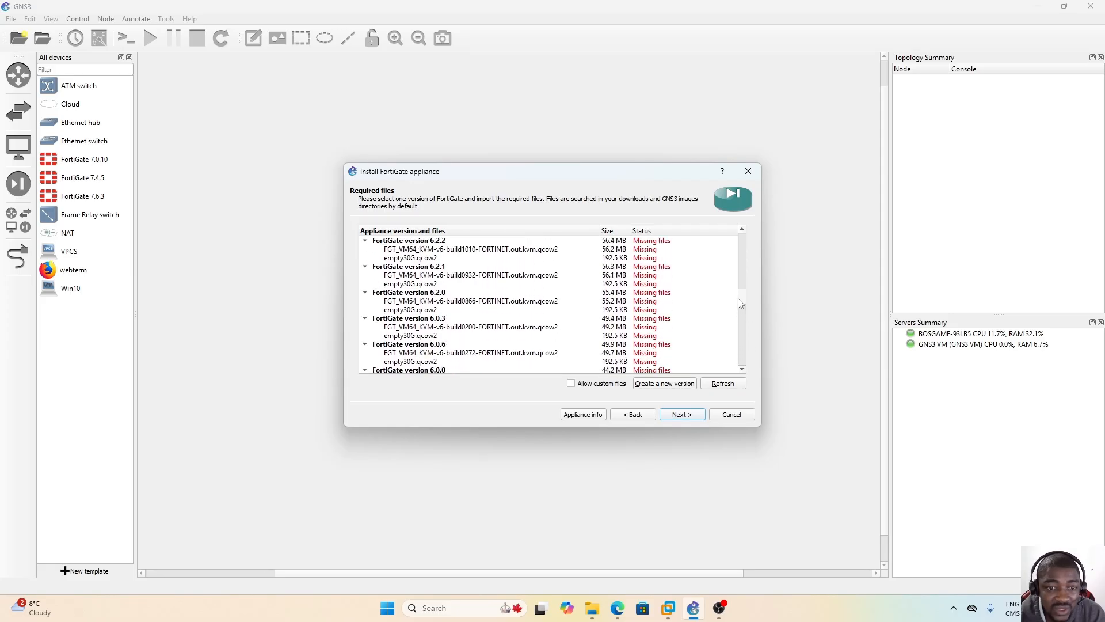
{"action": "scroll", "coordinate": [734, 296], "scroll_direction": "up", "scroll_amount": 8}
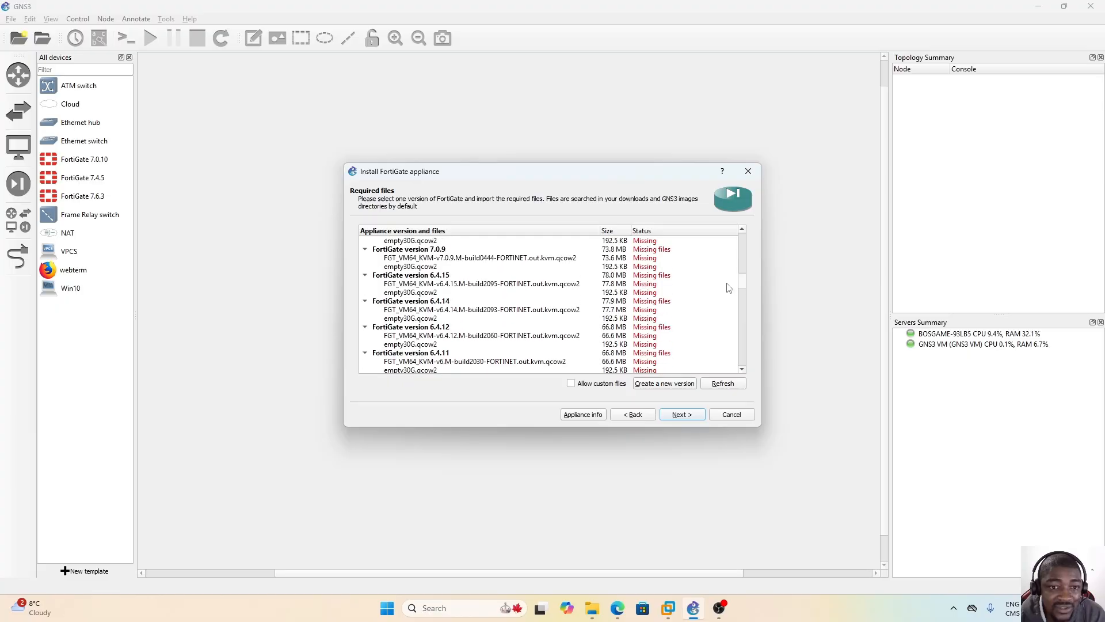
{"action": "scroll", "coordinate": [724, 279], "scroll_direction": "up", "scroll_amount": 2}
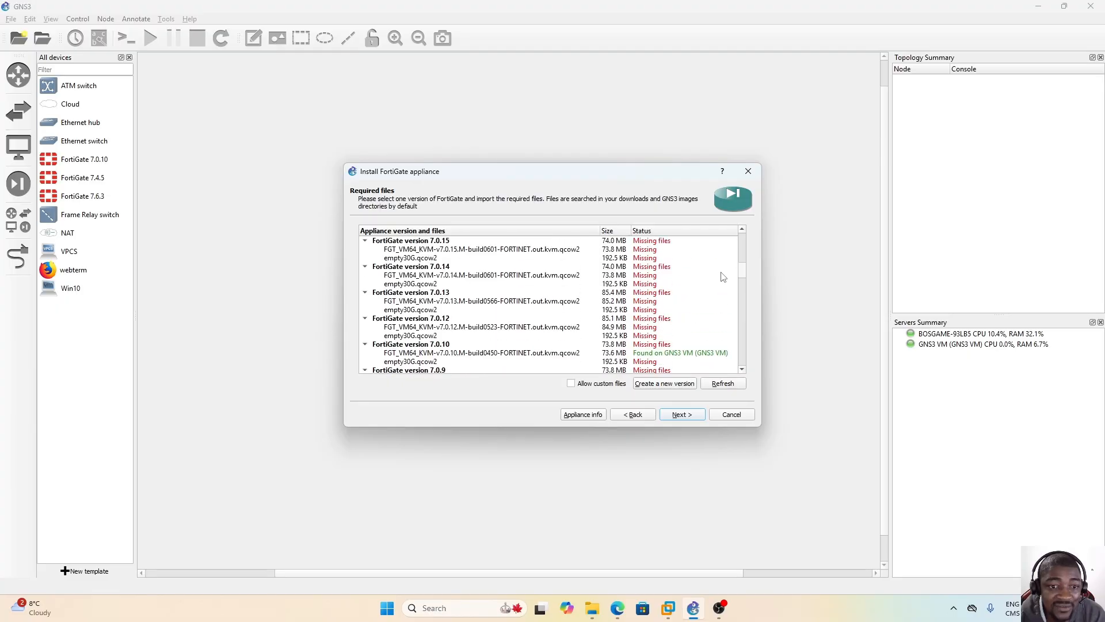
{"action": "mouse_move", "coordinate": [592, 608]}
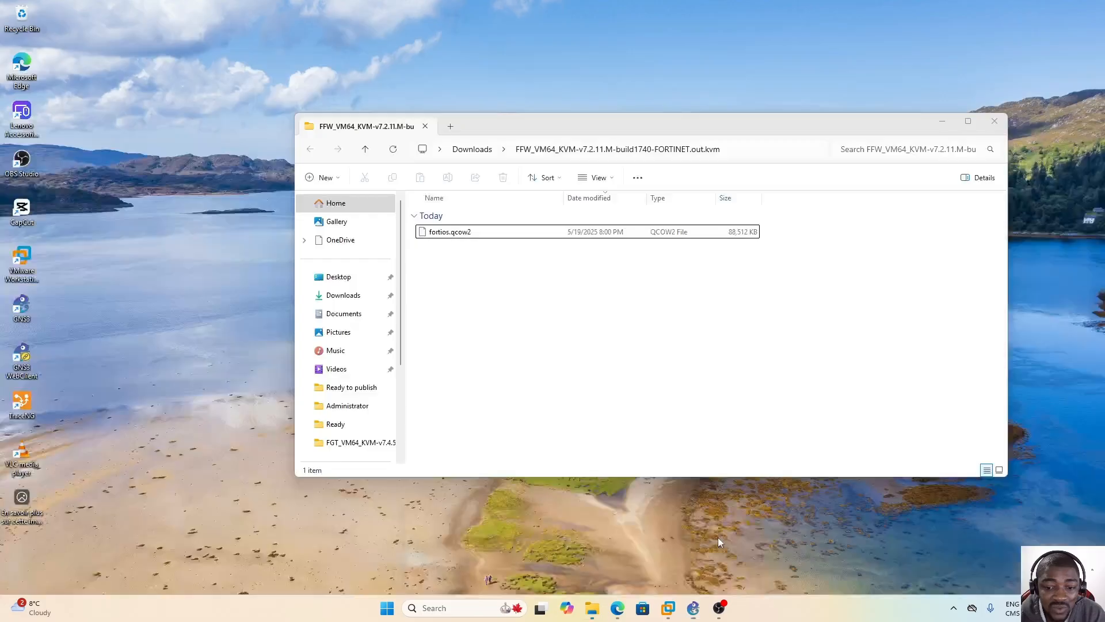
{"action": "left_click", "coordinate": [718, 538]}
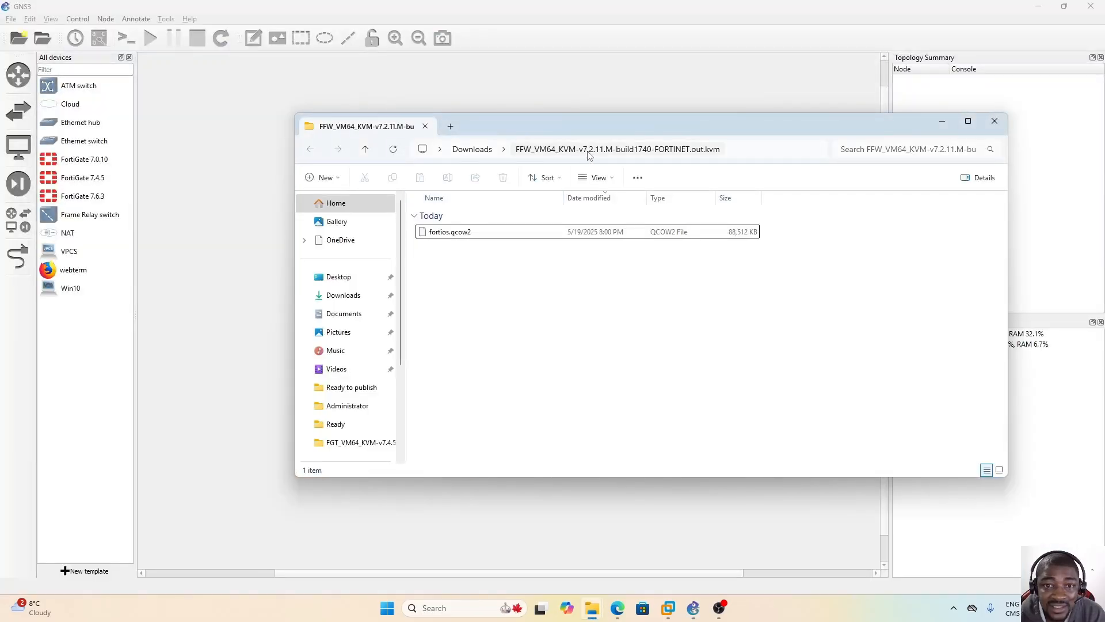
{"action": "left_click", "coordinate": [940, 125]}
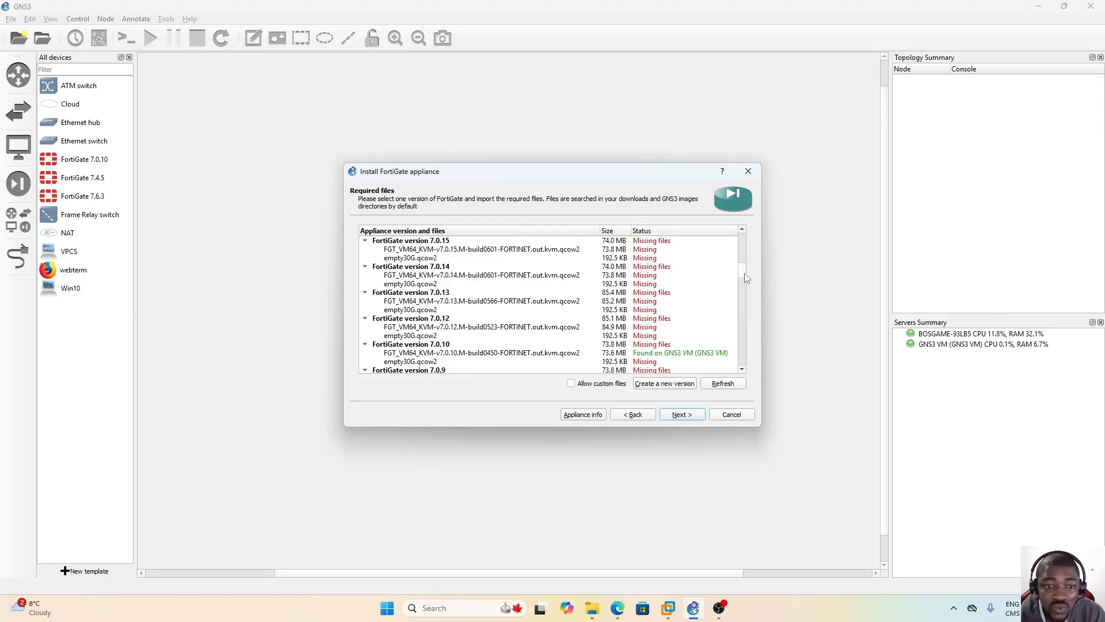
{"action": "scroll", "coordinate": [746, 278], "scroll_direction": "up", "scroll_amount": 1}
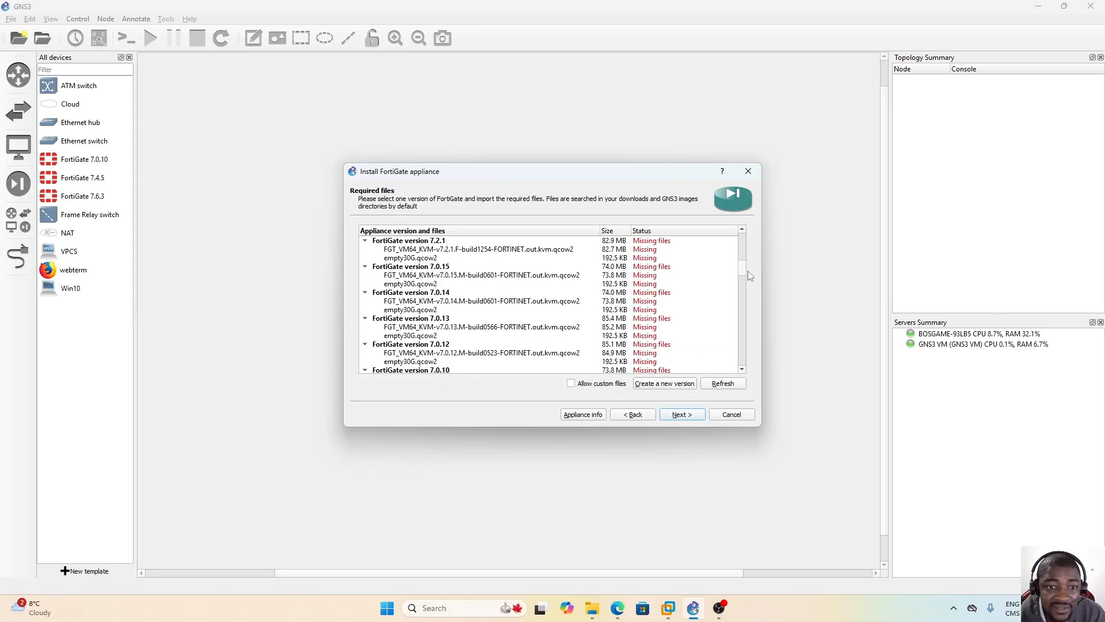
{"action": "scroll", "coordinate": [749, 277], "scroll_direction": "up", "scroll_amount": 1}
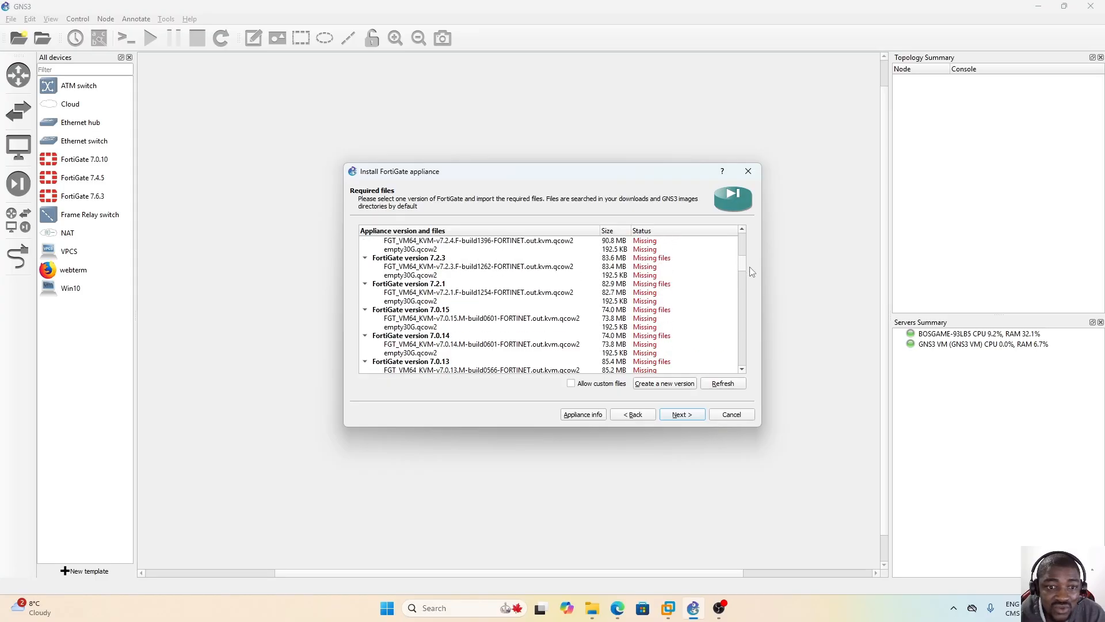
- Create a new appliance version named 7.2.11 with FortiGate version 7.2.3 selected as its basis
{"action": "left_click", "coordinate": [431, 284]}
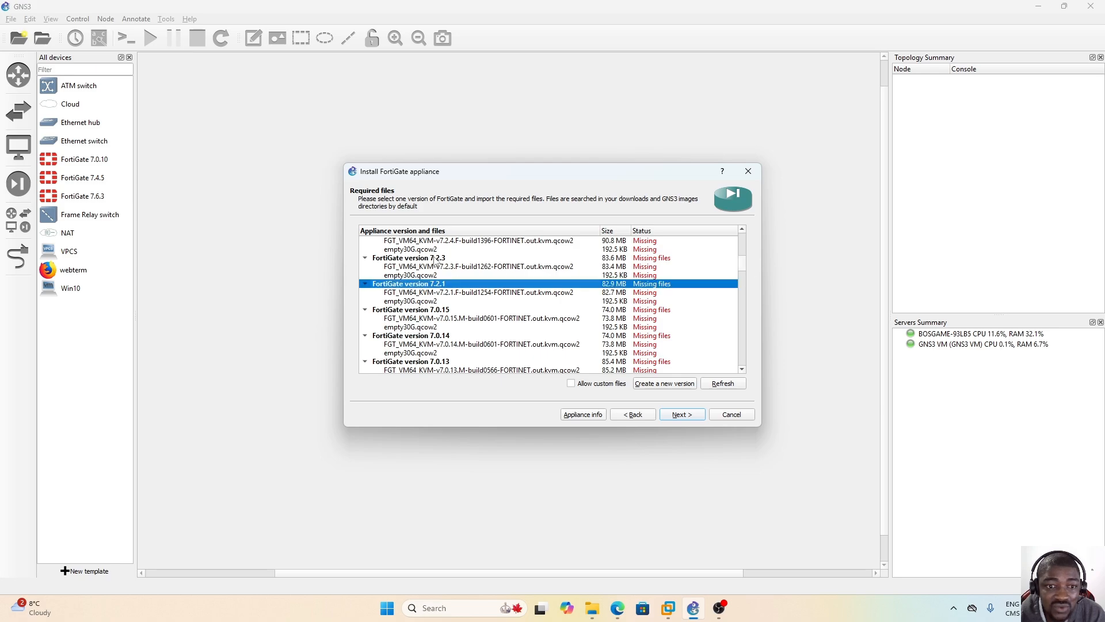
{"action": "left_click", "coordinate": [433, 259]}
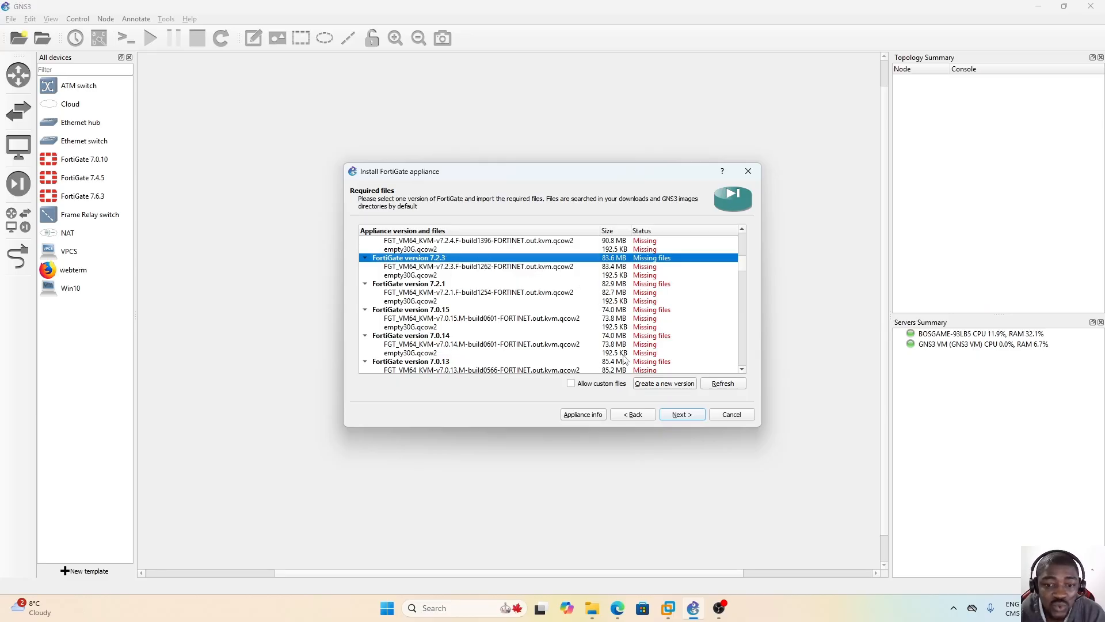
{"action": "left_click", "coordinate": [662, 383]}
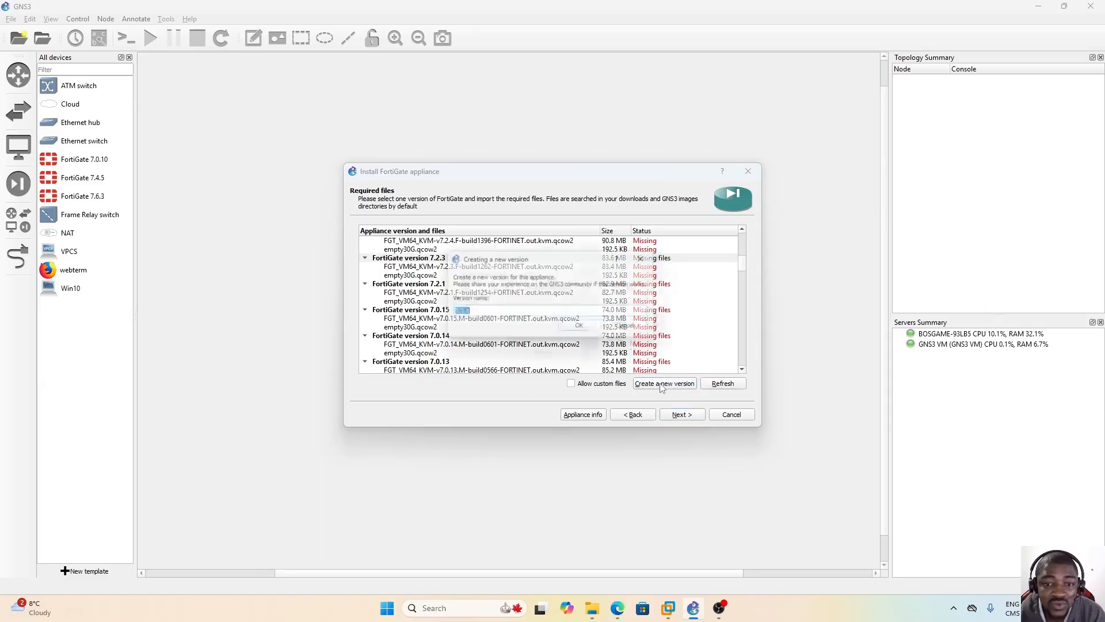
{"action": "left_click", "coordinate": [476, 312]}
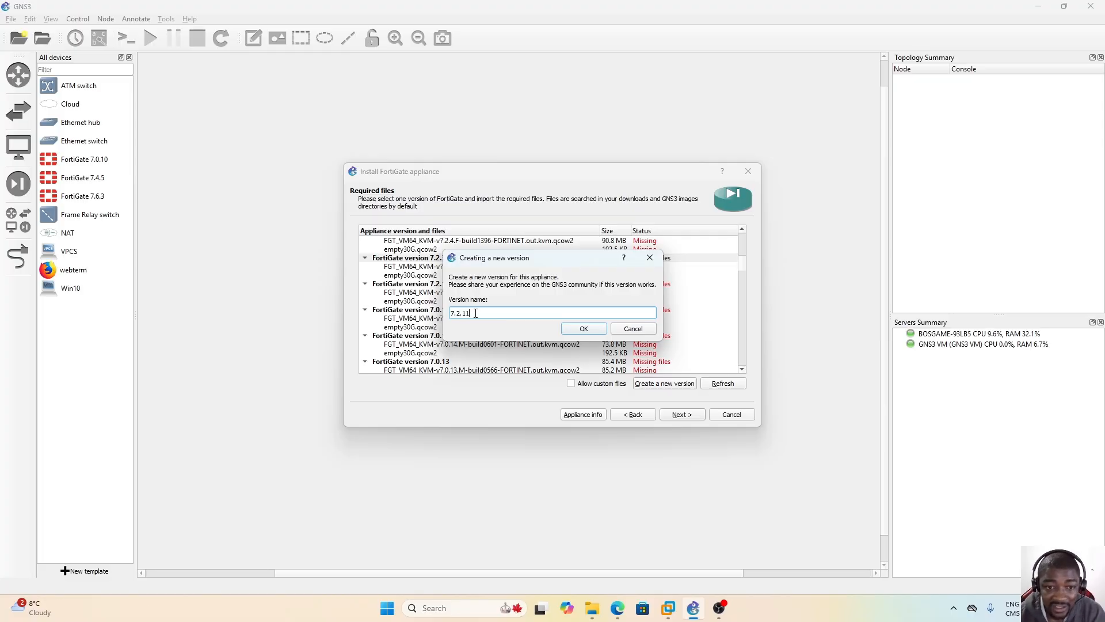
{"action": "left_click", "coordinate": [583, 329]}
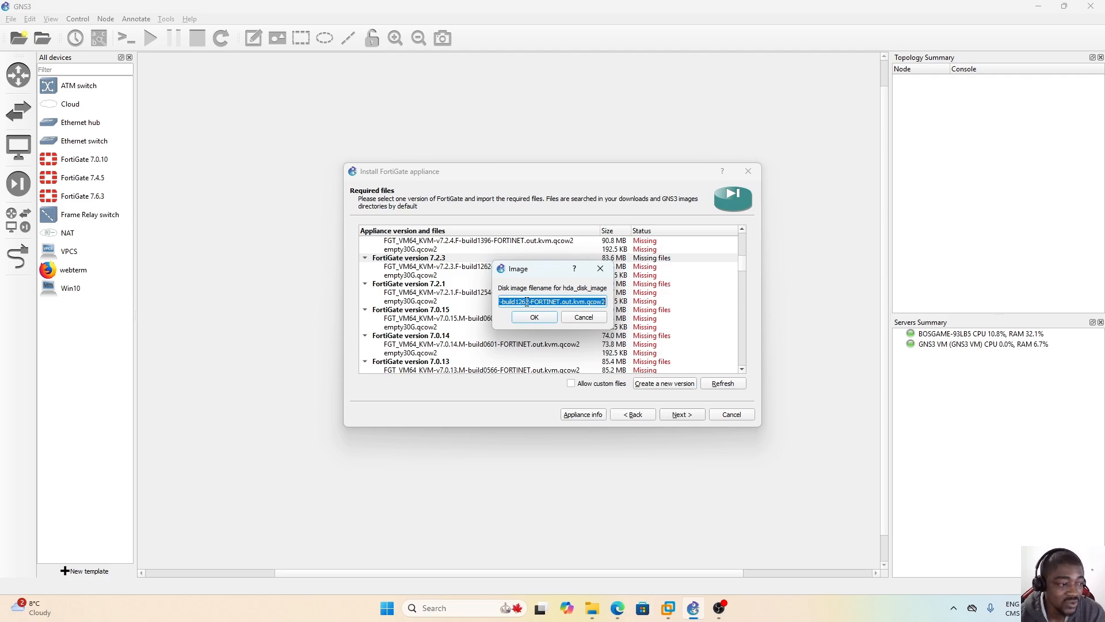
- Set the hda disk image filename to FGT_VM64_KVM-v7.2.11.F-build1262-FORTINET.out.kvm.qcow2 and accept empty30G.qcow2 for the hdb disk image
{"action": "left_click", "coordinate": [527, 301]}
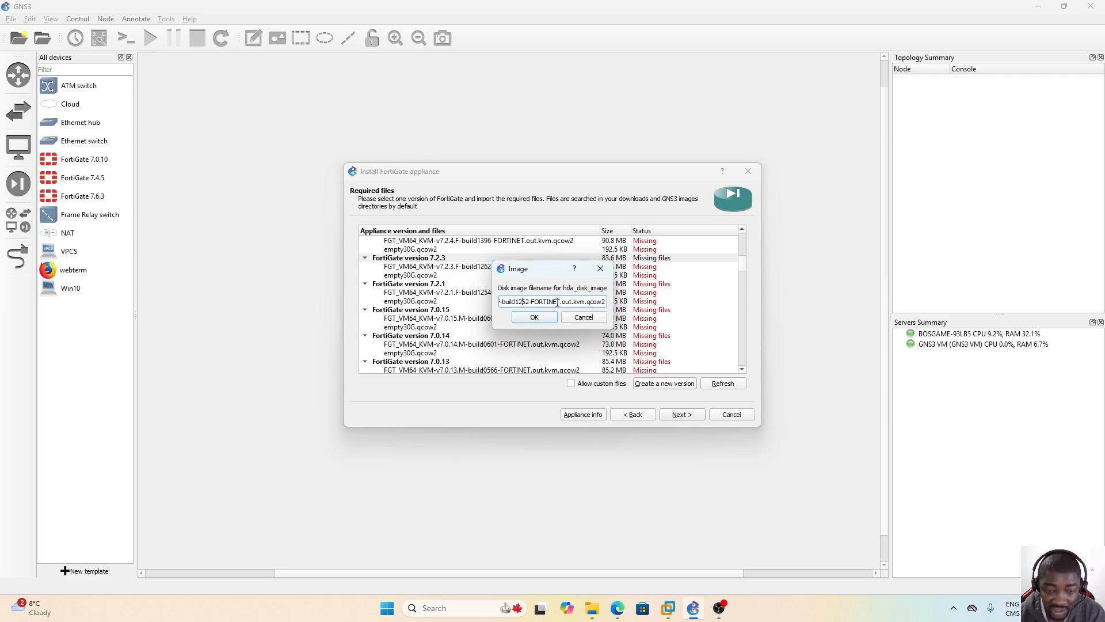
{"action": "key", "text": "Left"}
{"action": "key", "text": "Left"}
{"action": "key", "text": "Left"}
{"action": "key", "text": "Left"}
{"action": "key", "text": "Left"}
{"action": "key", "text": "Left"}
{"action": "key", "text": "Left"}
{"action": "key", "text": "Left"}
{"action": "key", "text": "Left"}
{"action": "key", "text": "Left"}
{"action": "key", "text": "Left"}
{"action": "key", "text": "Left"}
{"action": "key", "text": "Left"}
{"action": "key", "text": "Left"}
{"action": "key", "text": "Left"}
{"action": "key", "text": "Left"}
{"action": "key", "text": "Left"}
{"action": "key", "text": "Left"}
{"action": "key", "text": "Left"}
{"action": "key", "text": "Left"}
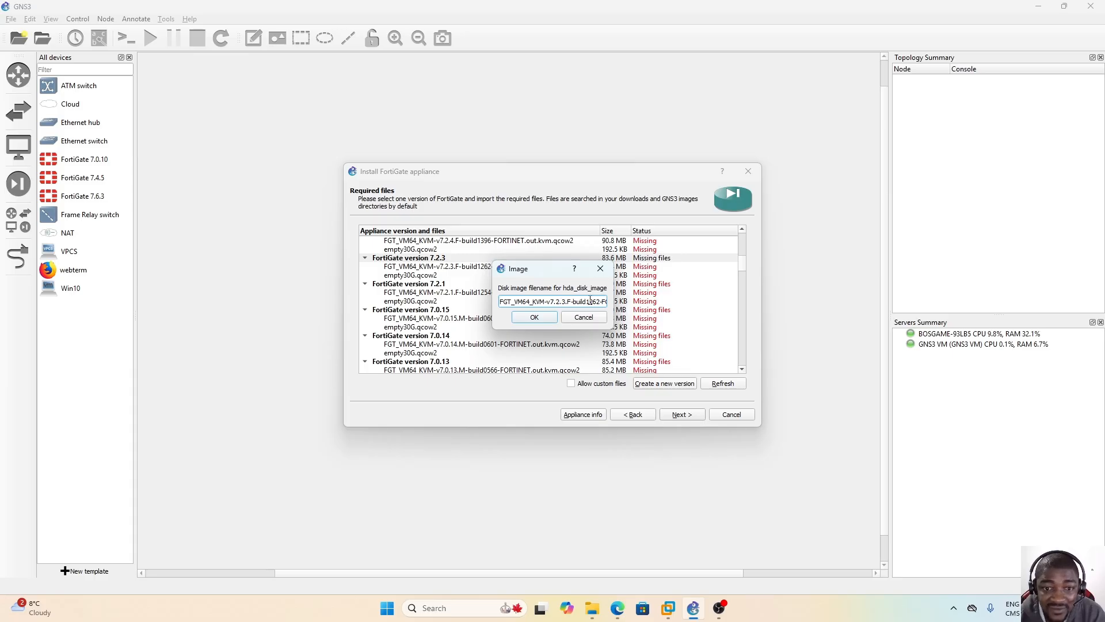
{"action": "key", "text": "BackSpace"}
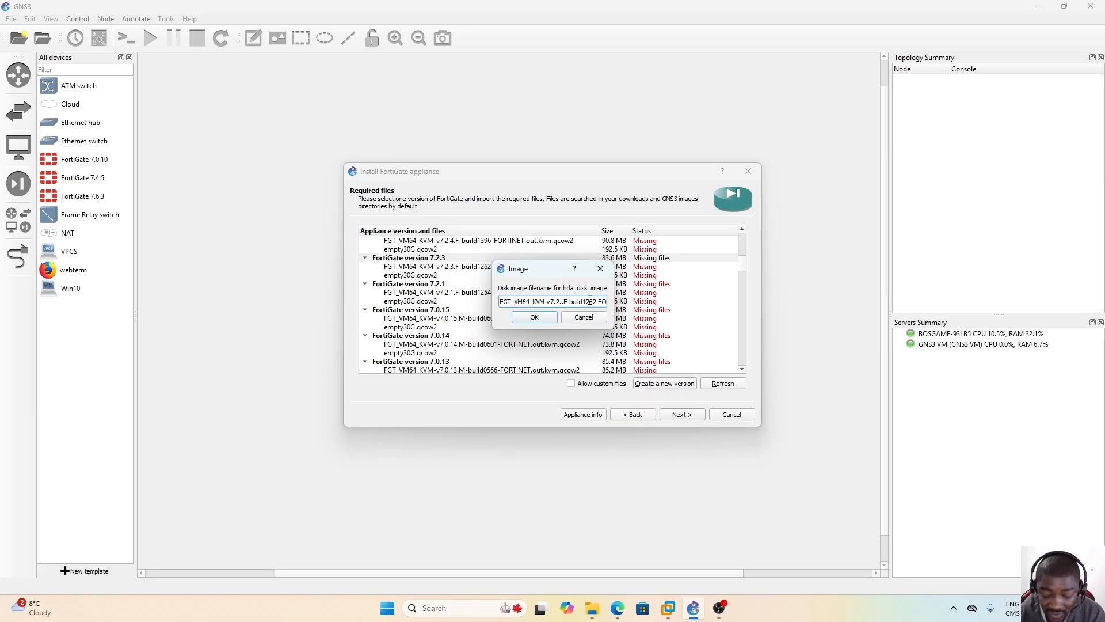
{"action": "type", "text": "11"}
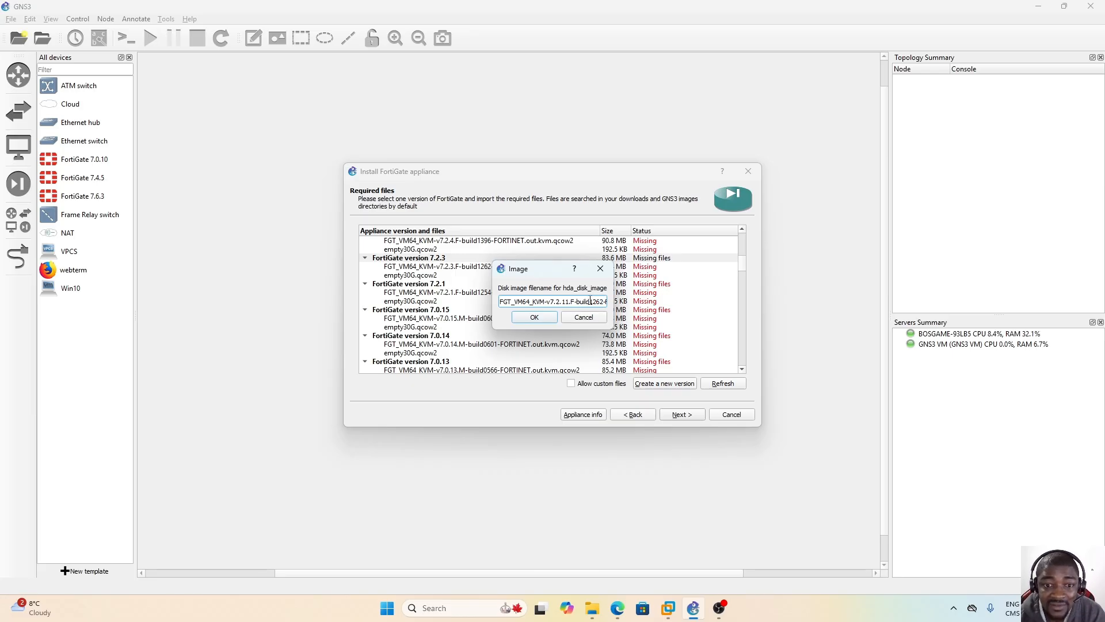
{"action": "left_click", "coordinate": [534, 318]}
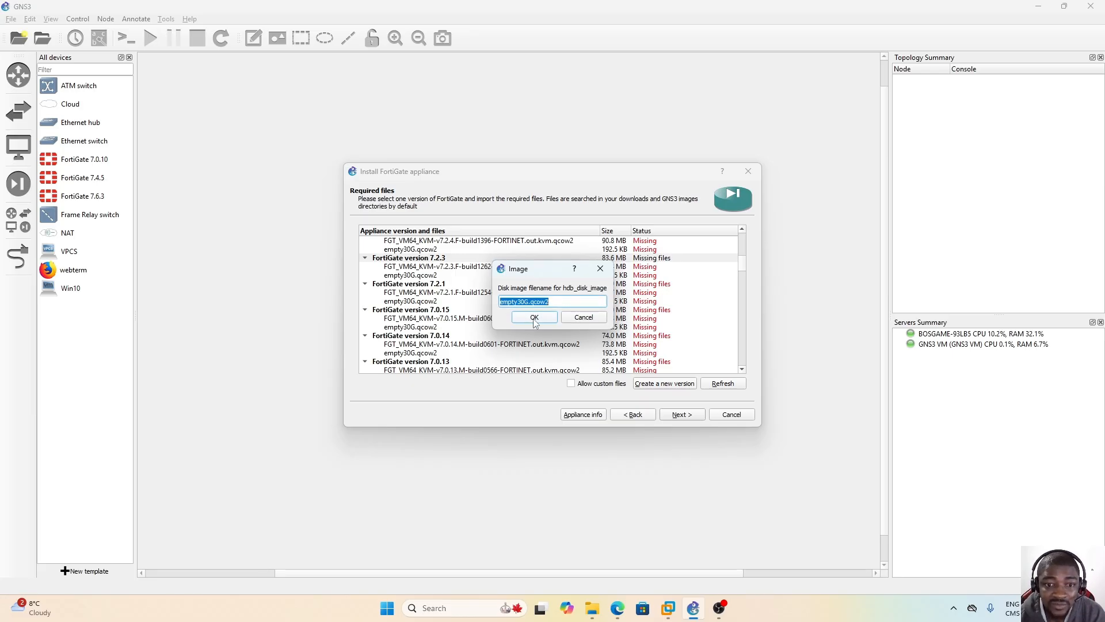
{"action": "left_click", "coordinate": [535, 317]}
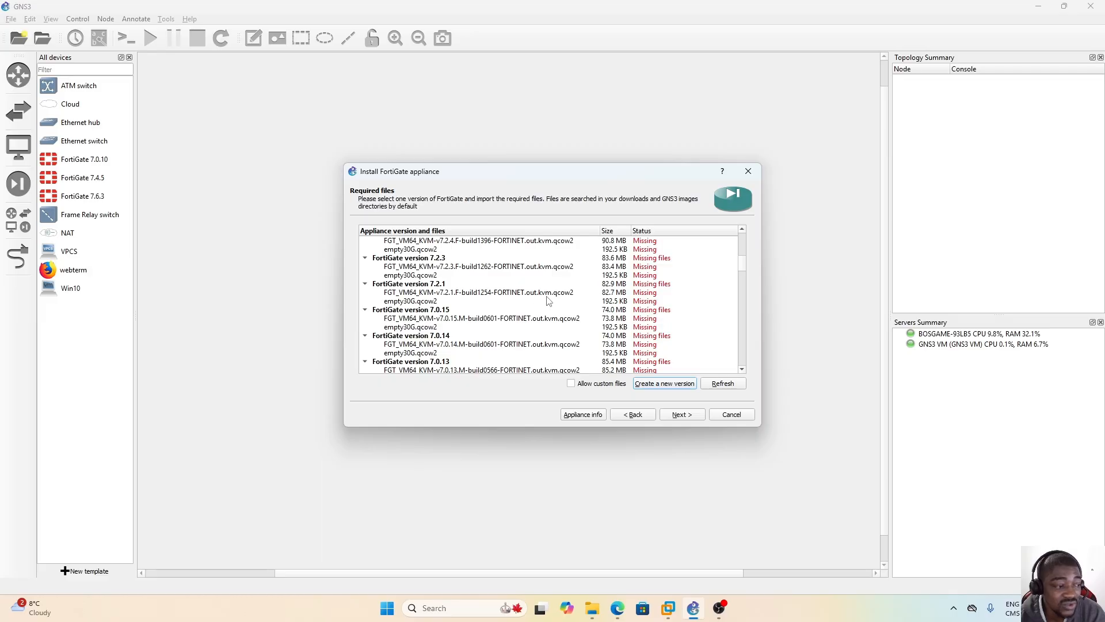
- Import fortios.qcow2 from the FFW_VM64_KVM-v7.2.11.M-build1740-FORTINET.out.kvm folder in Downloads as the missing disk image of FortiGate version 7.2.11
{"action": "left_click", "coordinate": [741, 292]}
{"action": "left_click_drag", "start_coordinate": [741, 287], "coordinate": [740, 380]}
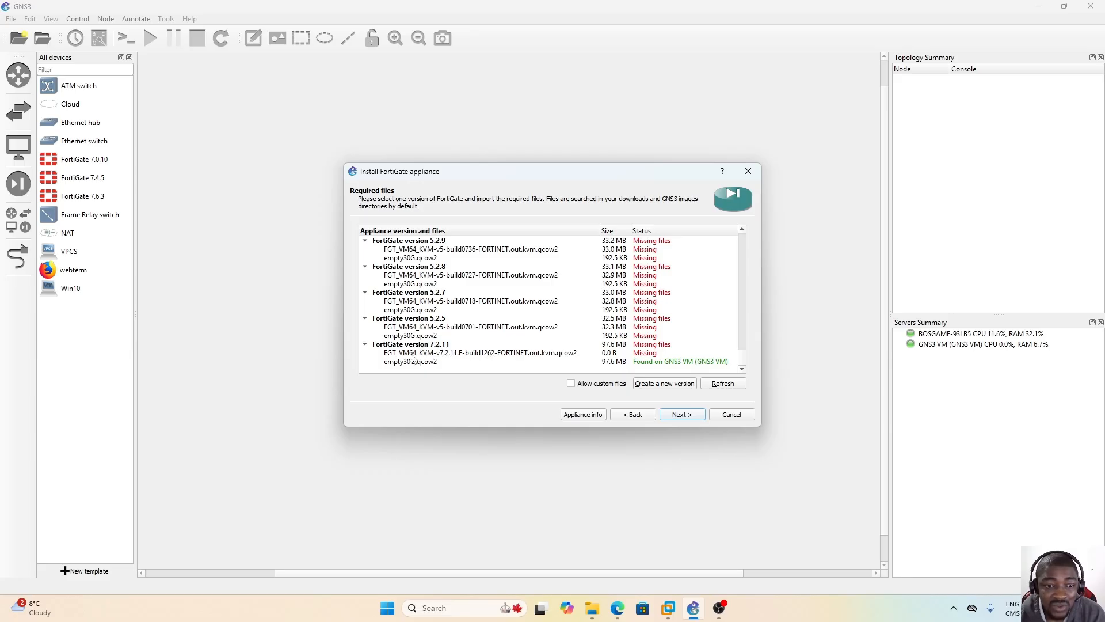
{"action": "left_click", "coordinate": [442, 354]}
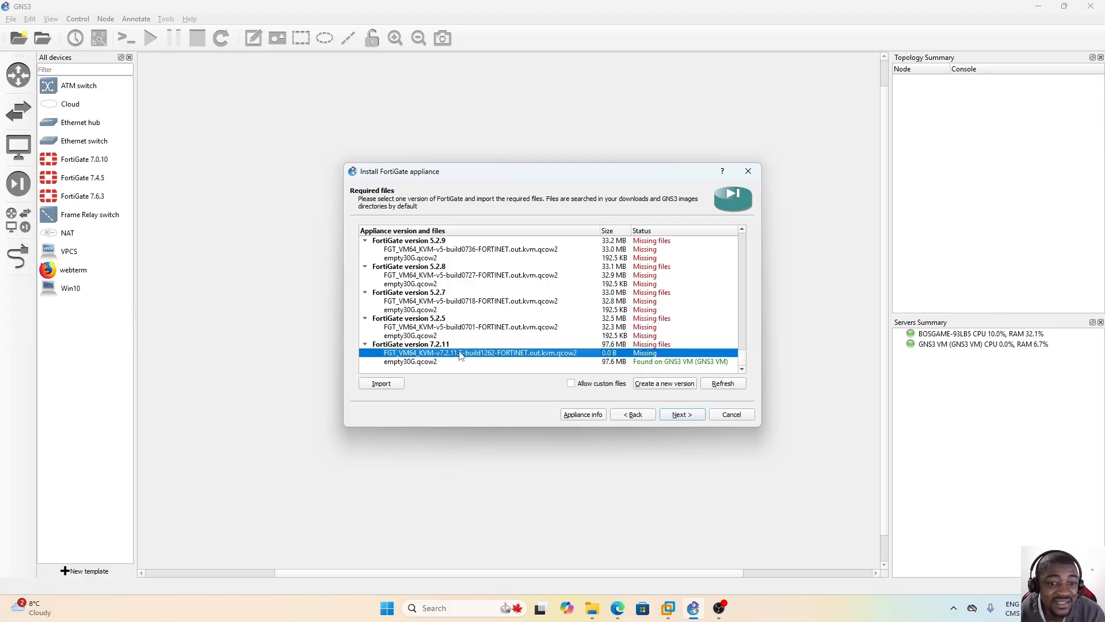
{"action": "left_click", "coordinate": [388, 385]}
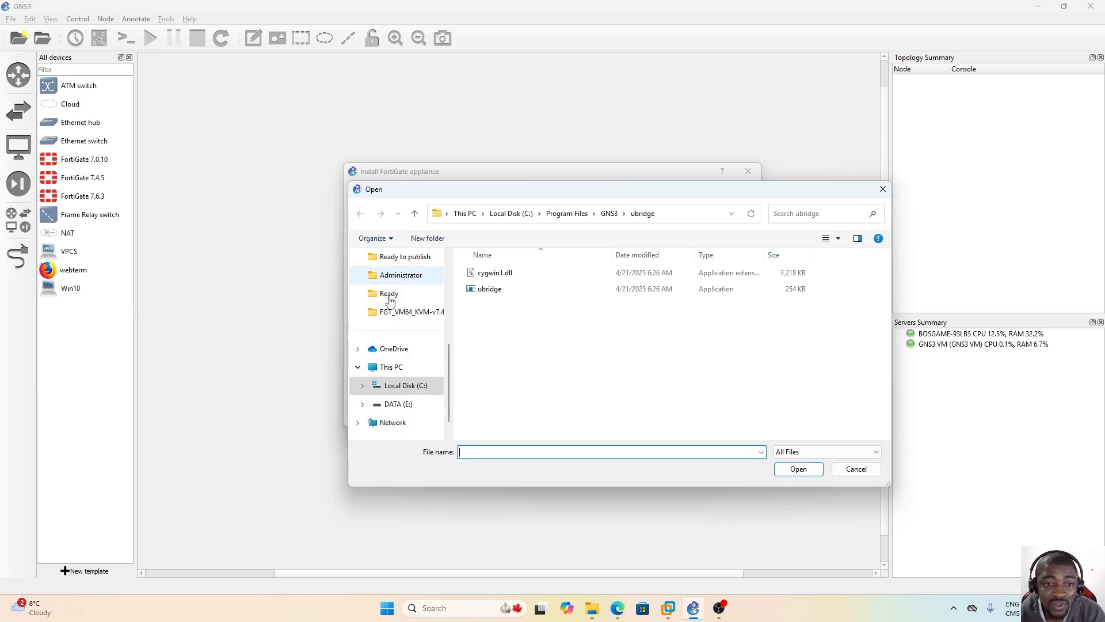
{"action": "scroll", "coordinate": [443, 370], "scroll_direction": "up", "scroll_amount": 5}
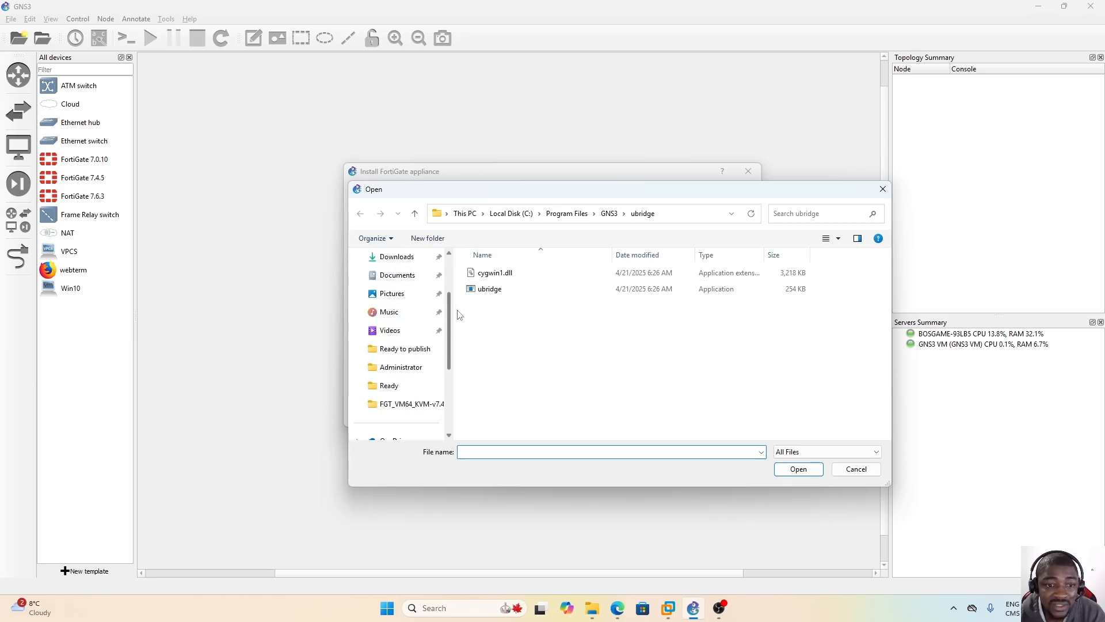
{"action": "left_click", "coordinate": [385, 332]}
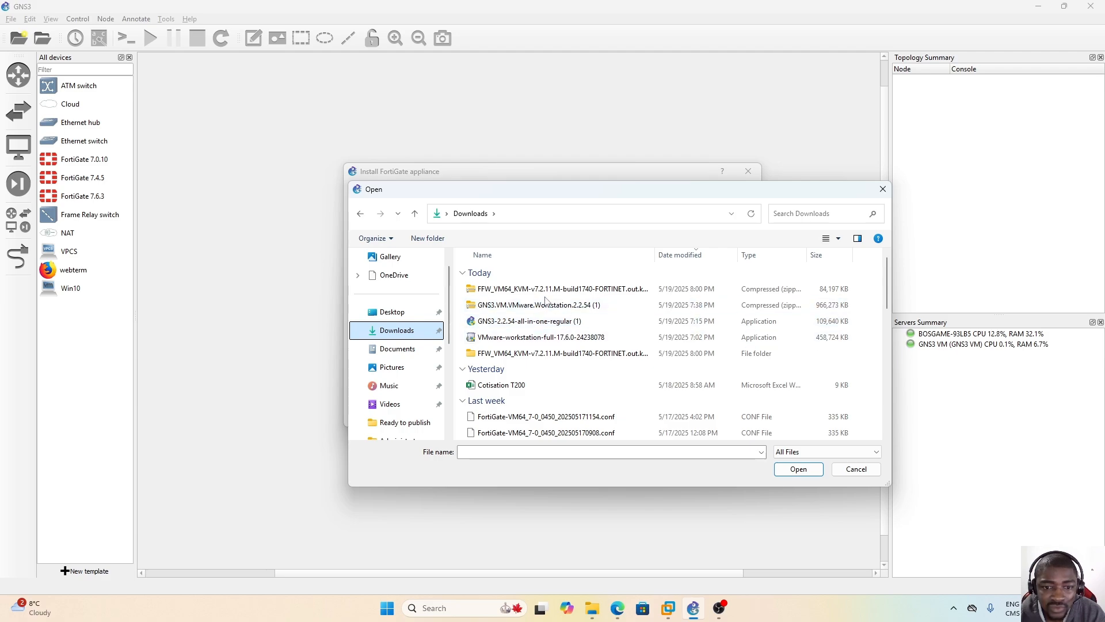
{"action": "double_click", "coordinate": [520, 354]}
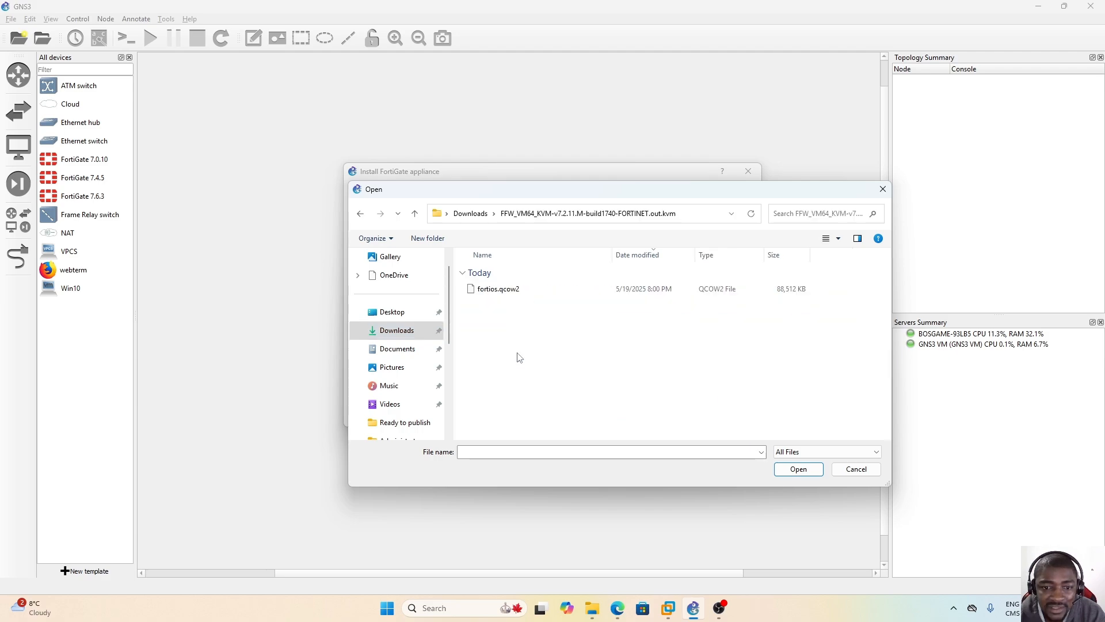
{"action": "left_click", "coordinate": [497, 293]}
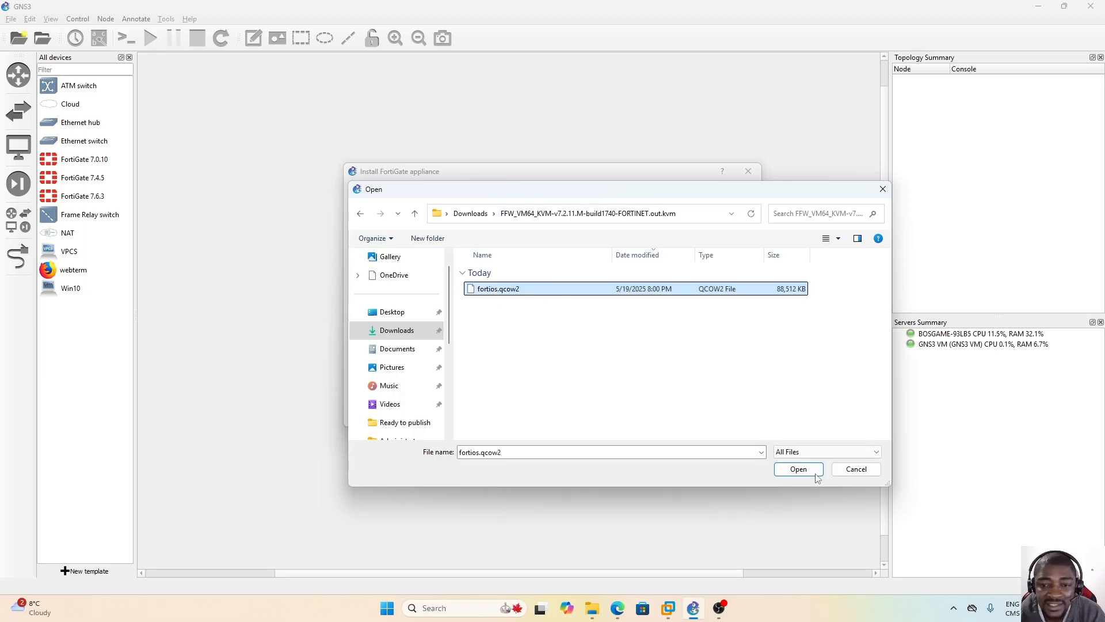
{"action": "left_click", "coordinate": [797, 470]}
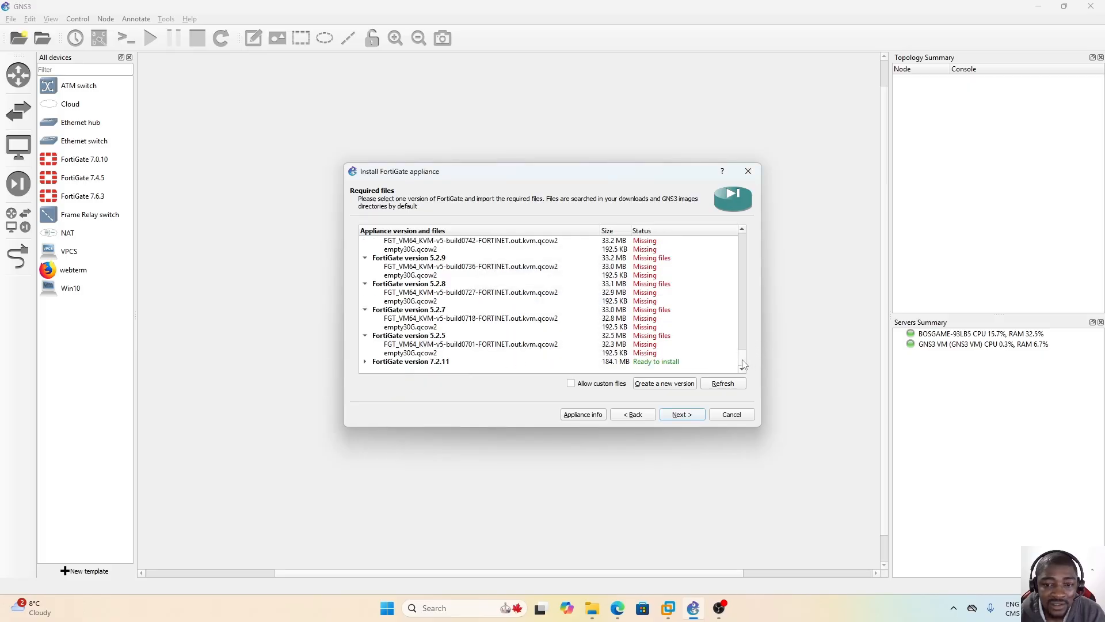
- Check the files of FortiGate version 7.2.11, install that version, and finish the appliance installation to create its template
{"action": "left_click", "coordinate": [365, 362]}
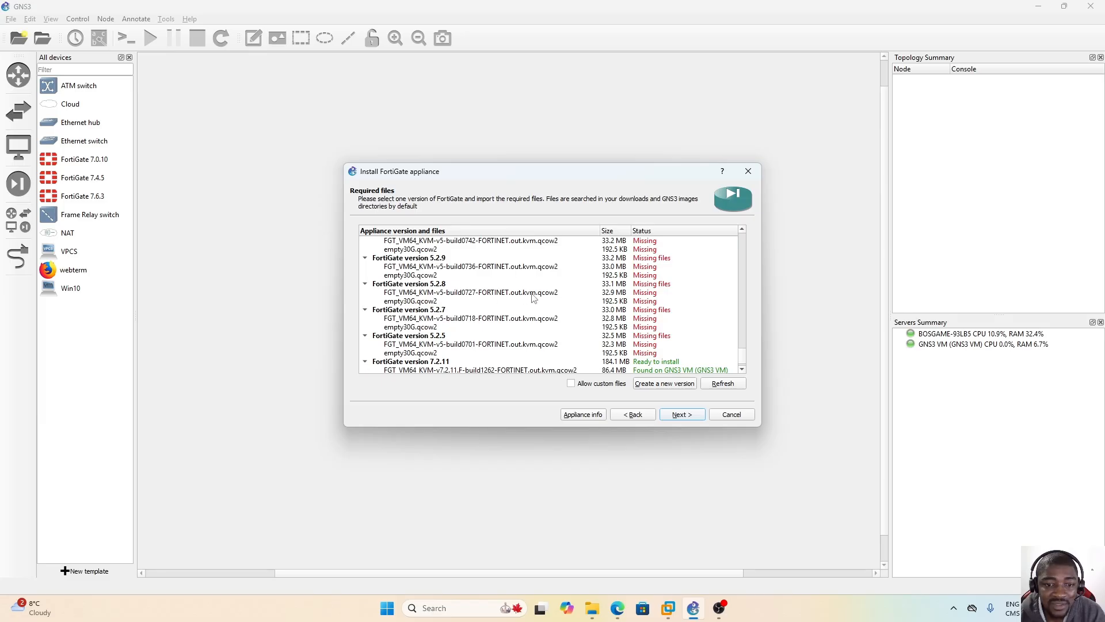
{"action": "scroll", "coordinate": [534, 298], "scroll_direction": "down", "scroll_amount": 1}
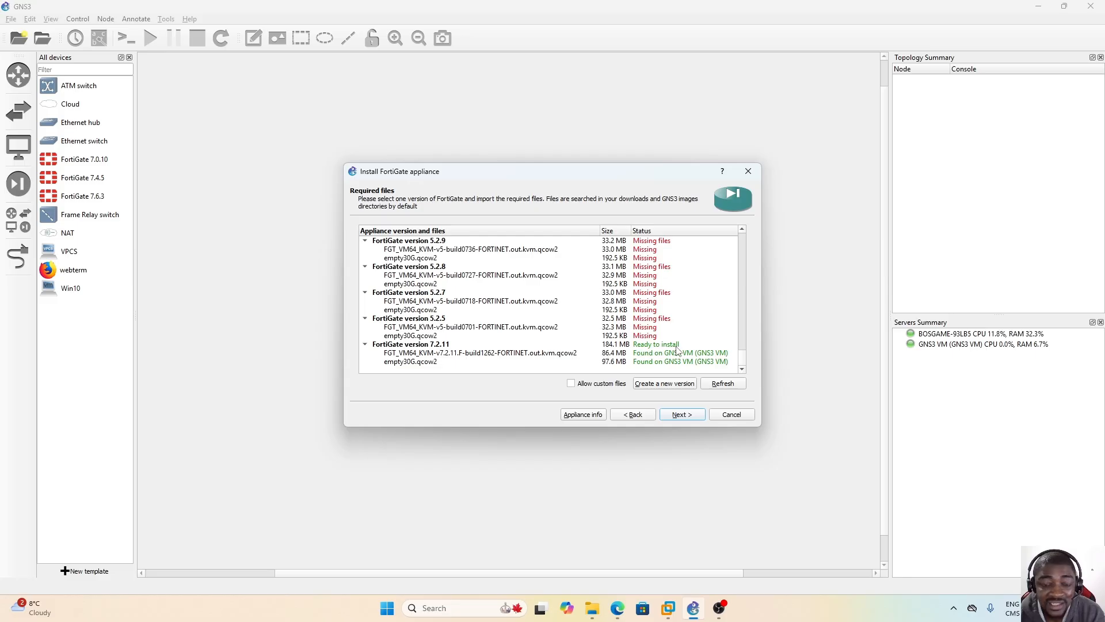
{"action": "left_click", "coordinate": [391, 345]}
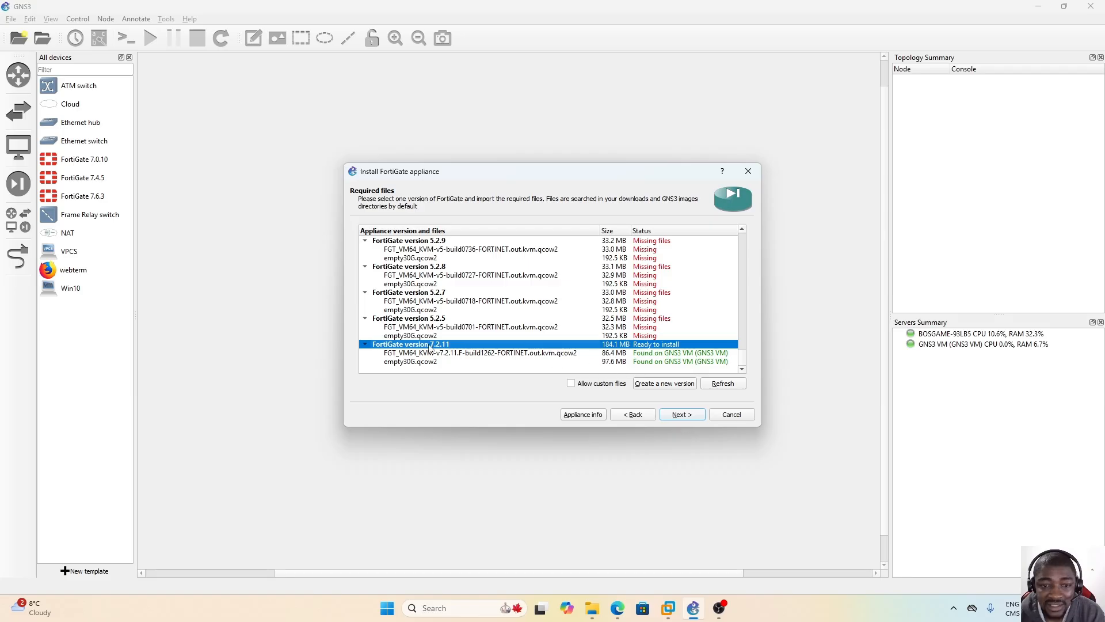
{"action": "left_click", "coordinate": [681, 416]}
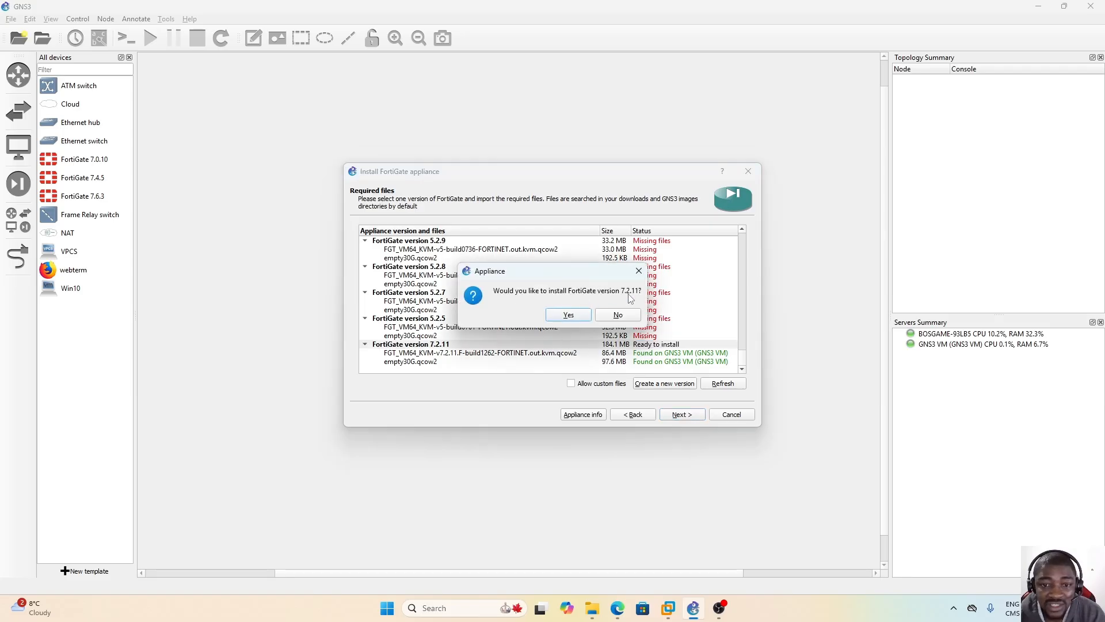
{"action": "left_click", "coordinate": [567, 317]}
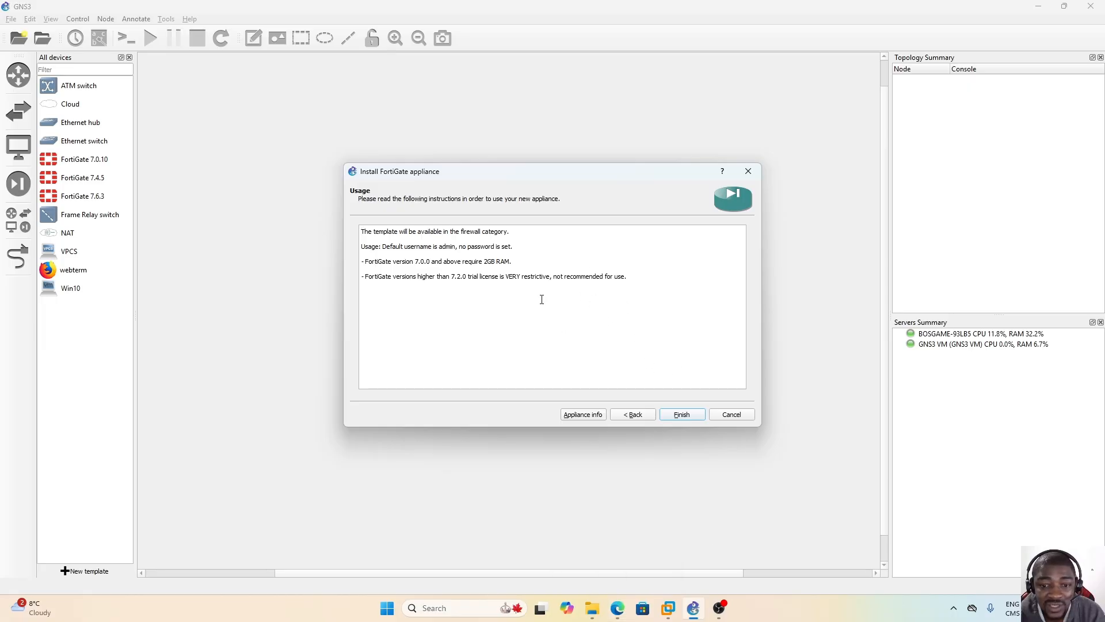
{"action": "left_click", "coordinate": [682, 415]}
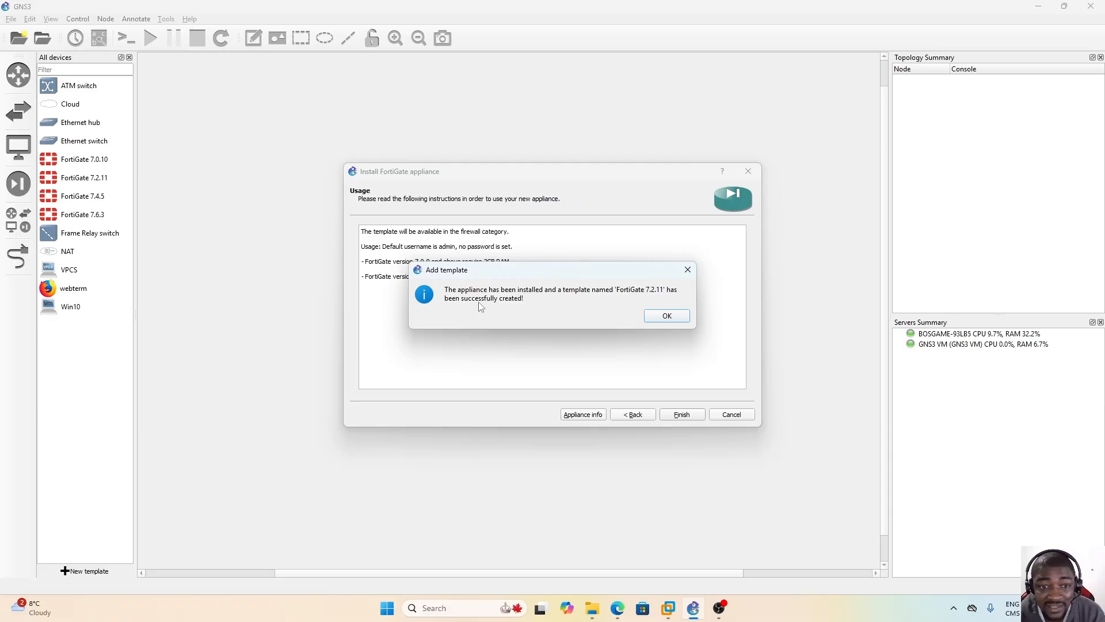
- Acknowledge the created FortiGate 7.2.11 template and try to place a FortiGate 7.2.11 device in the workspace
{"action": "left_click", "coordinate": [667, 316]}
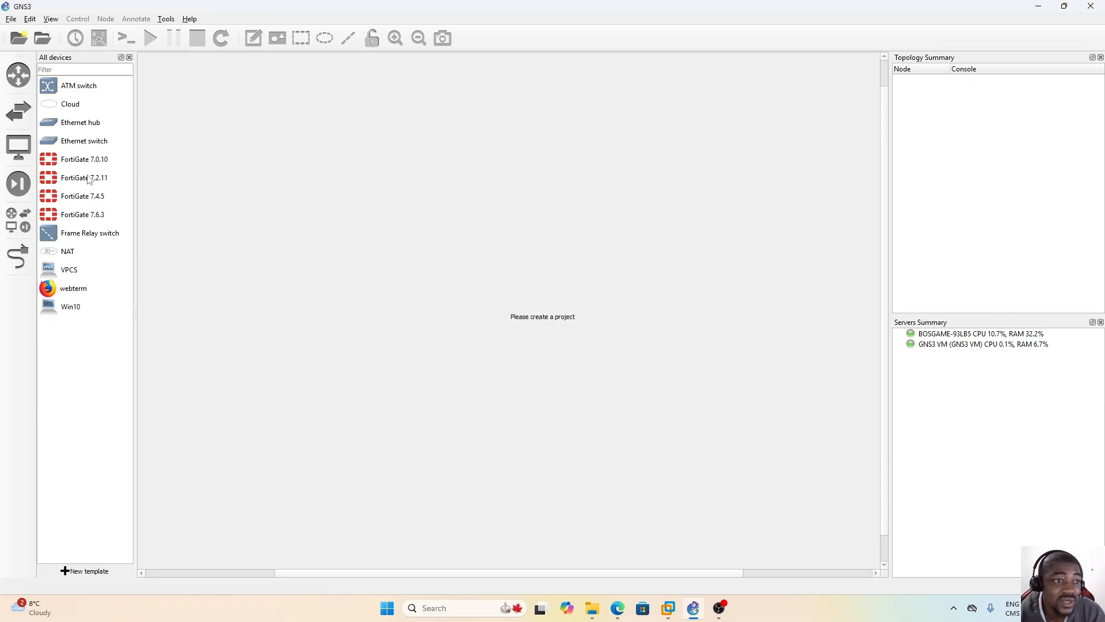
{"action": "left_click", "coordinate": [80, 182]}
{"action": "left_click_drag", "start_coordinate": [81, 183], "coordinate": [399, 307]}
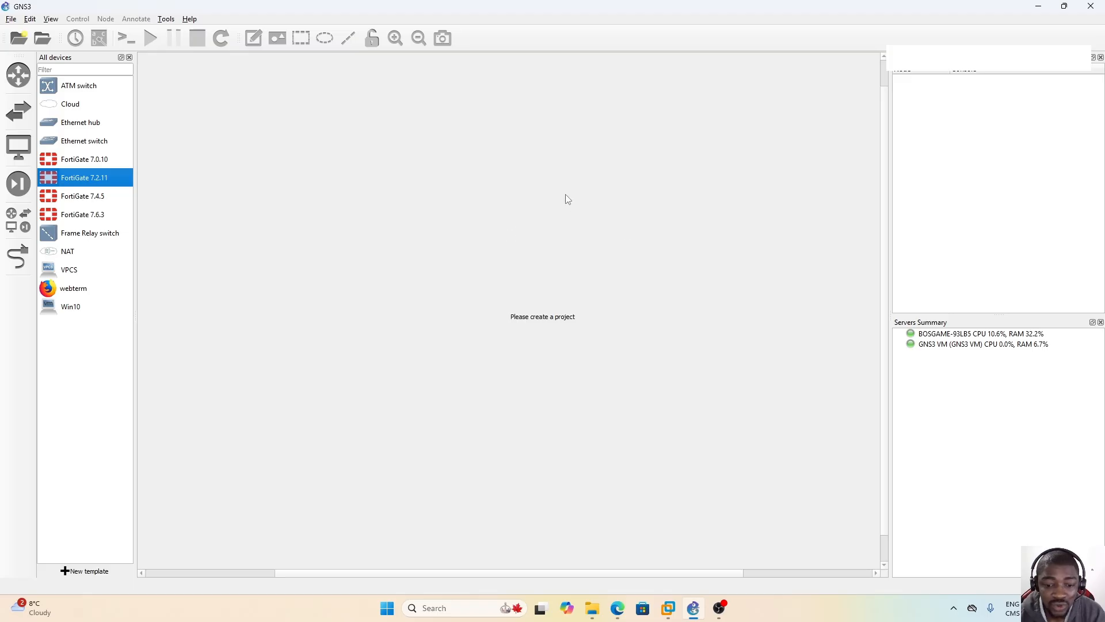
- Switch to Edge, collapse the 7.2.11 downloads, and compare the latest and earlier FortiGate KVM image versions on the Fortinet support portal
{"action": "left_click", "coordinate": [618, 609]}
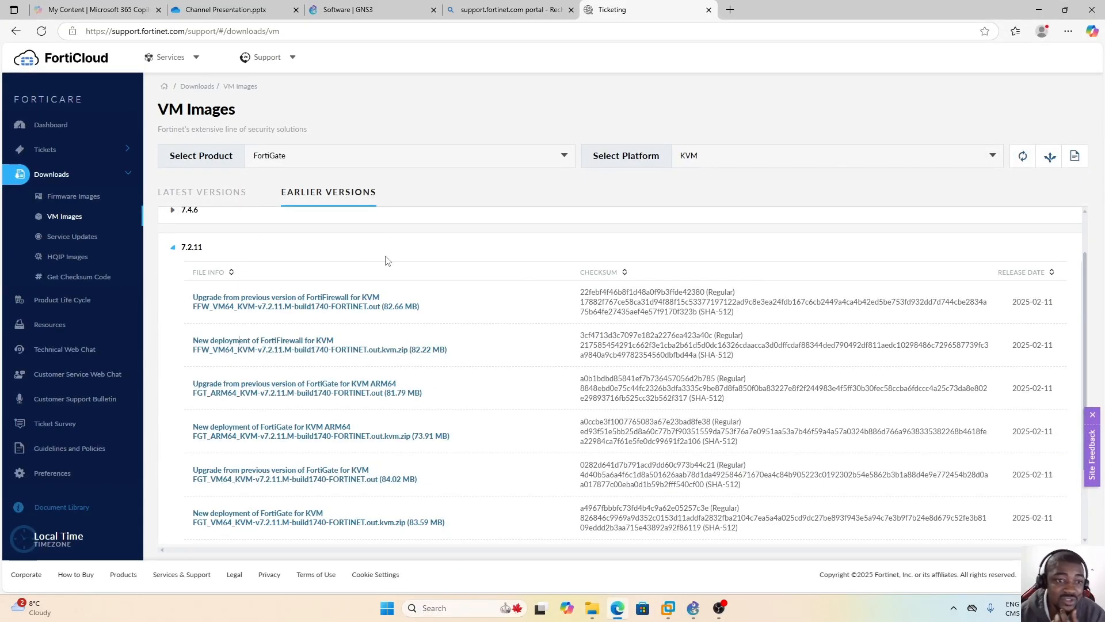
{"action": "left_click", "coordinate": [173, 248]}
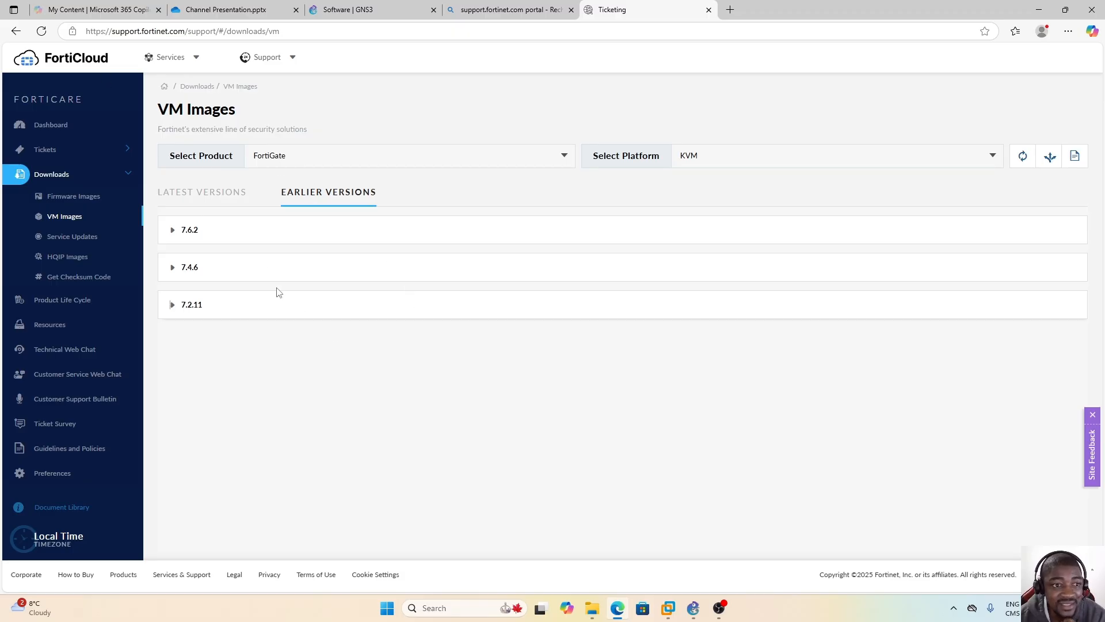
{"action": "left_click", "coordinate": [193, 195]}
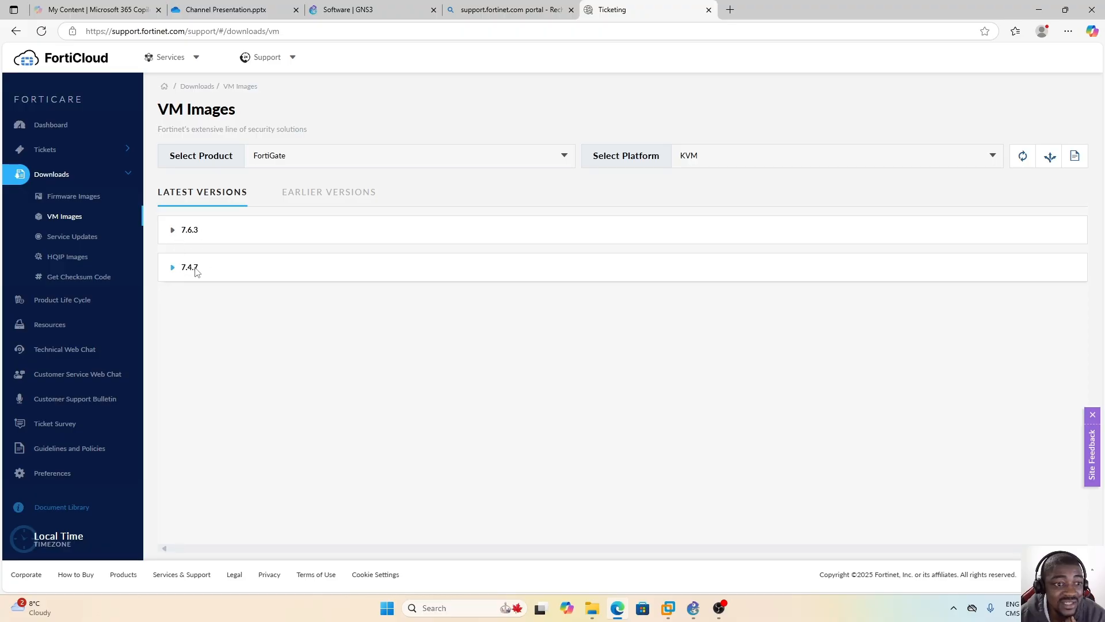
{"action": "left_click", "coordinate": [315, 196]}
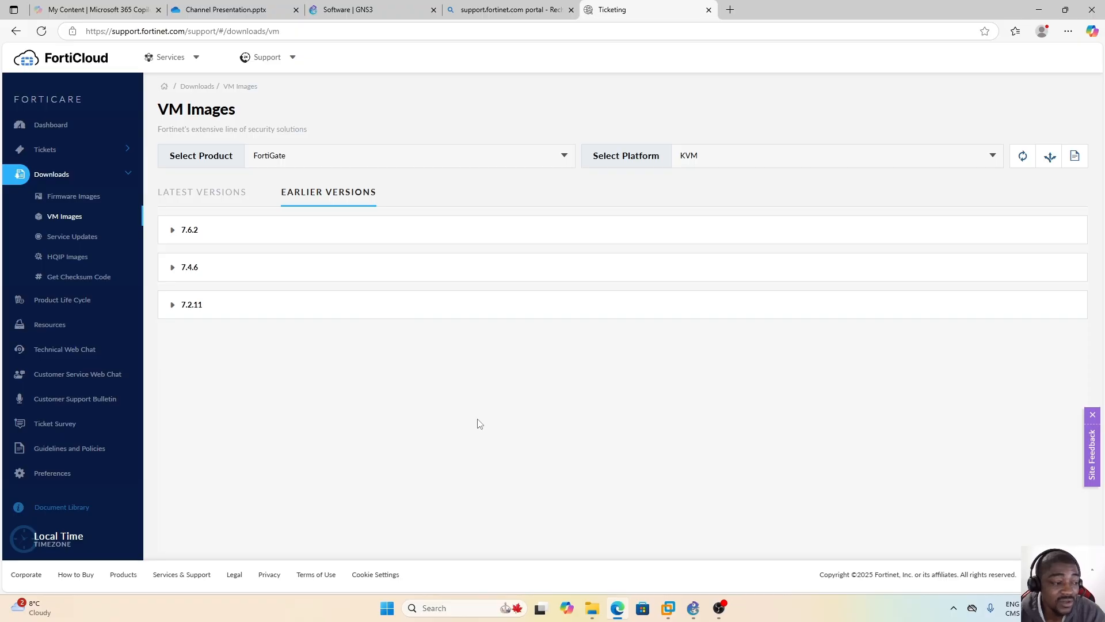
- In File Explorer, examine the images in Forti_OS_Images > Older versions on DATA (E:), widening the Type column, and return to GNS3
{"action": "mouse_move", "coordinate": [592, 615]}
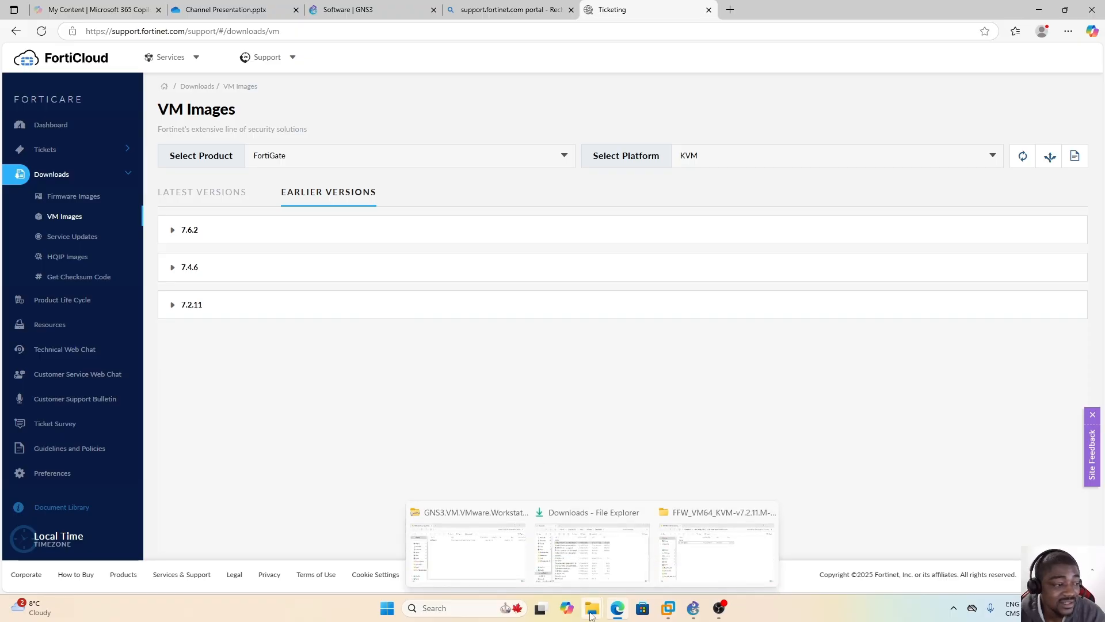
{"action": "left_click", "coordinate": [714, 554]}
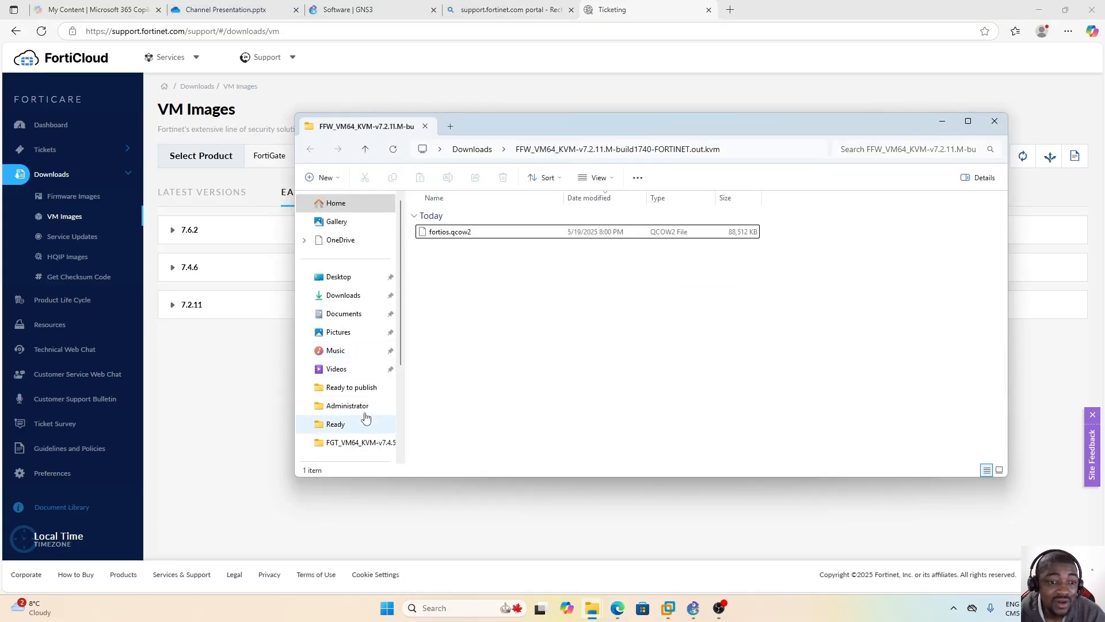
{"action": "scroll", "coordinate": [365, 418], "scroll_direction": "down", "scroll_amount": 2}
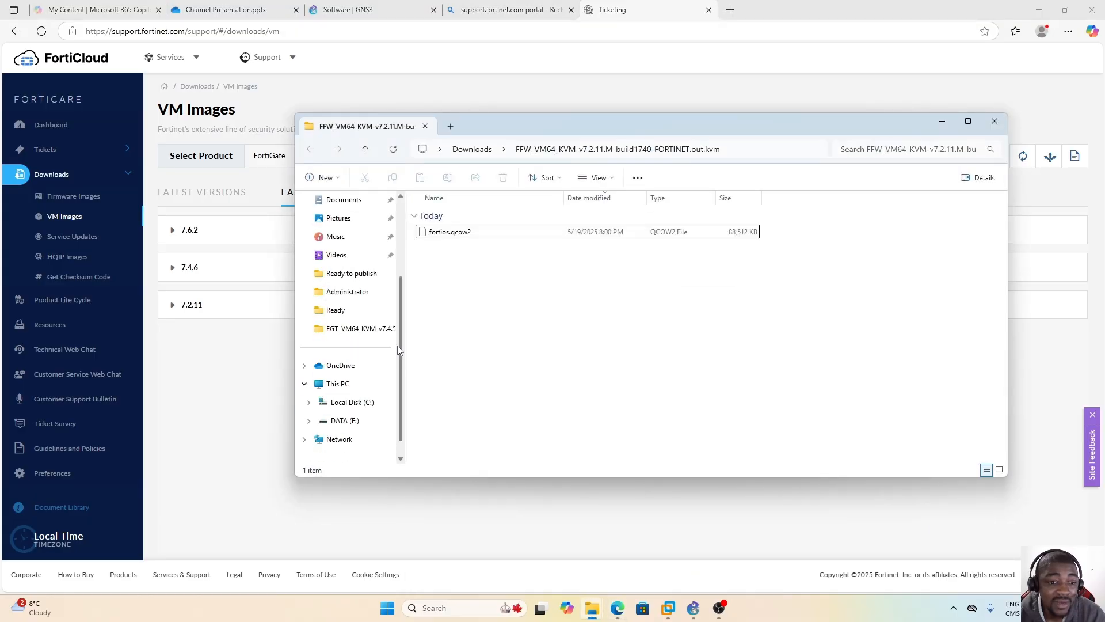
{"action": "left_click", "coordinate": [335, 422]}
{"action": "double_click", "coordinate": [446, 217]}
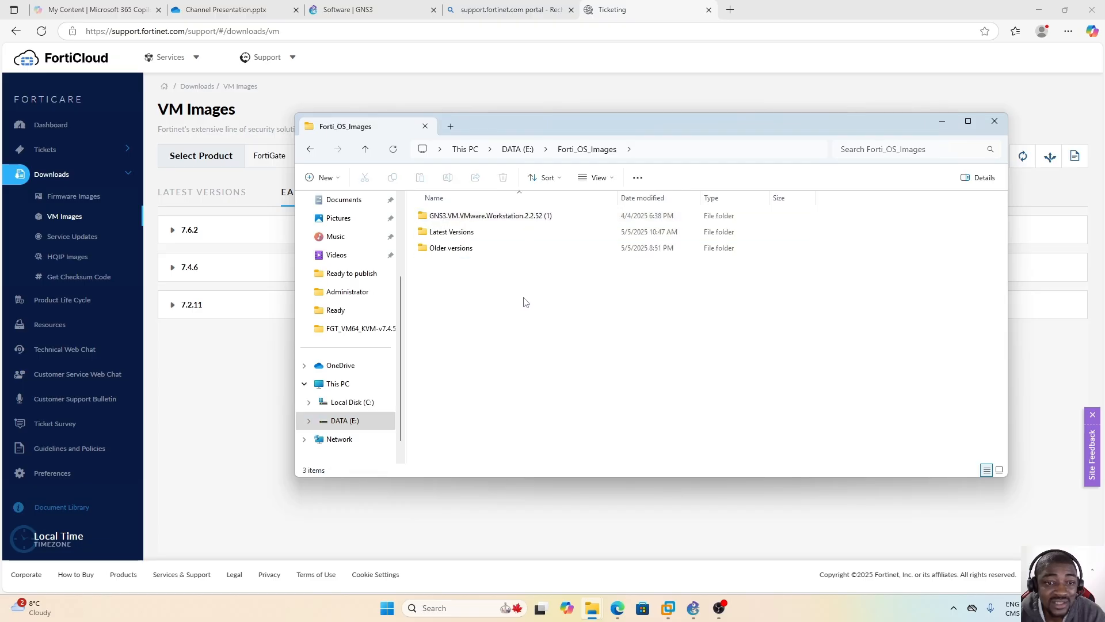
{"action": "double_click", "coordinate": [449, 248]}
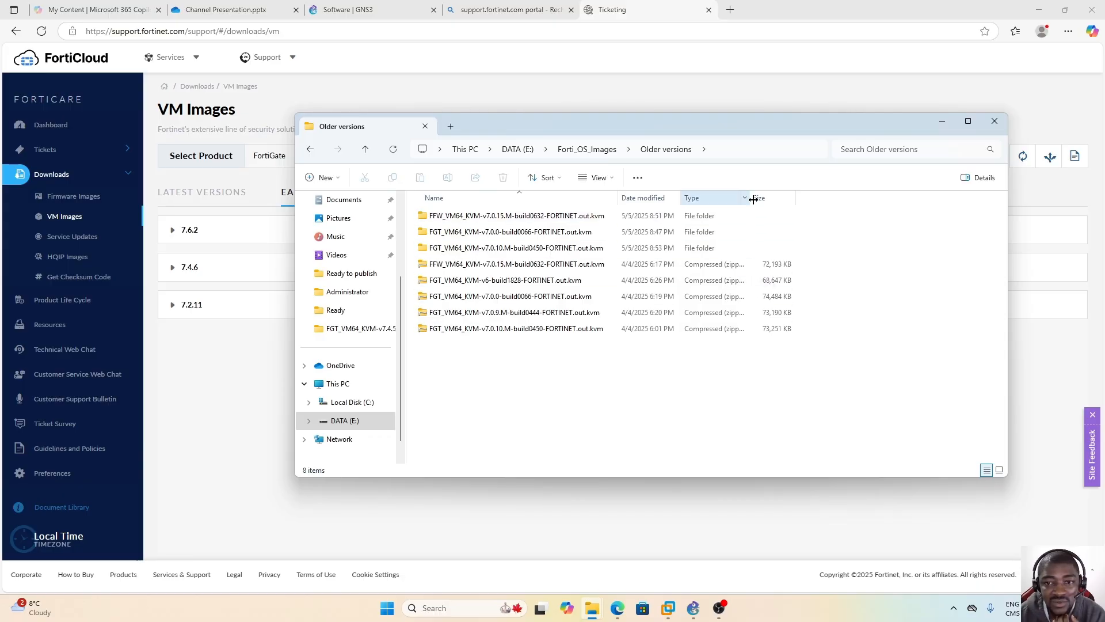
{"action": "left_click_drag", "start_coordinate": [750, 197], "coordinate": [799, 198]}
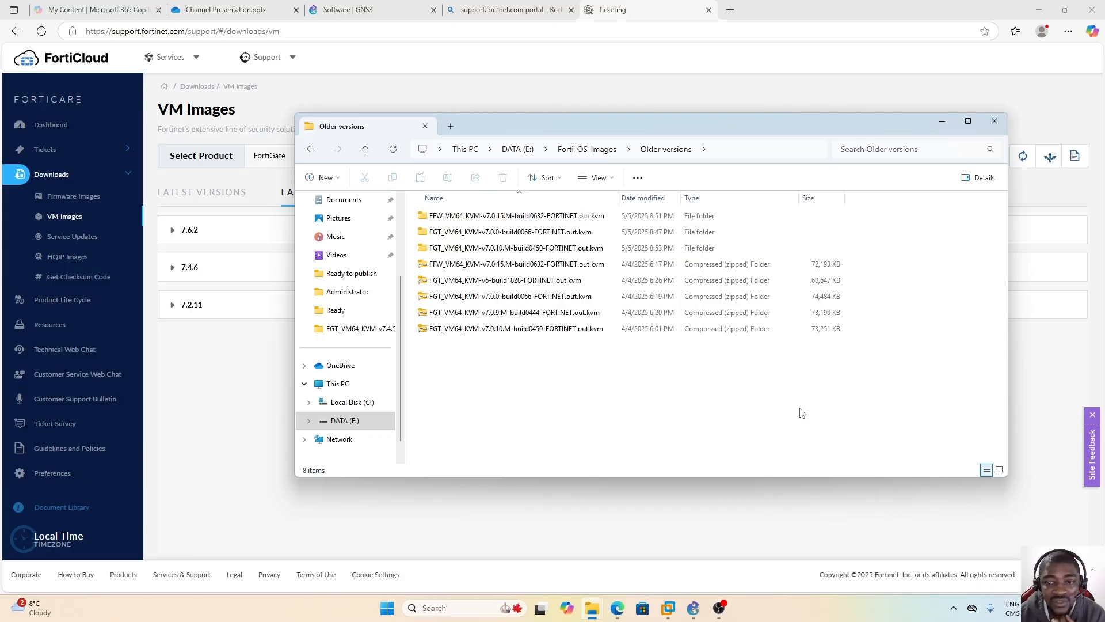
{"action": "left_click", "coordinate": [939, 122]}
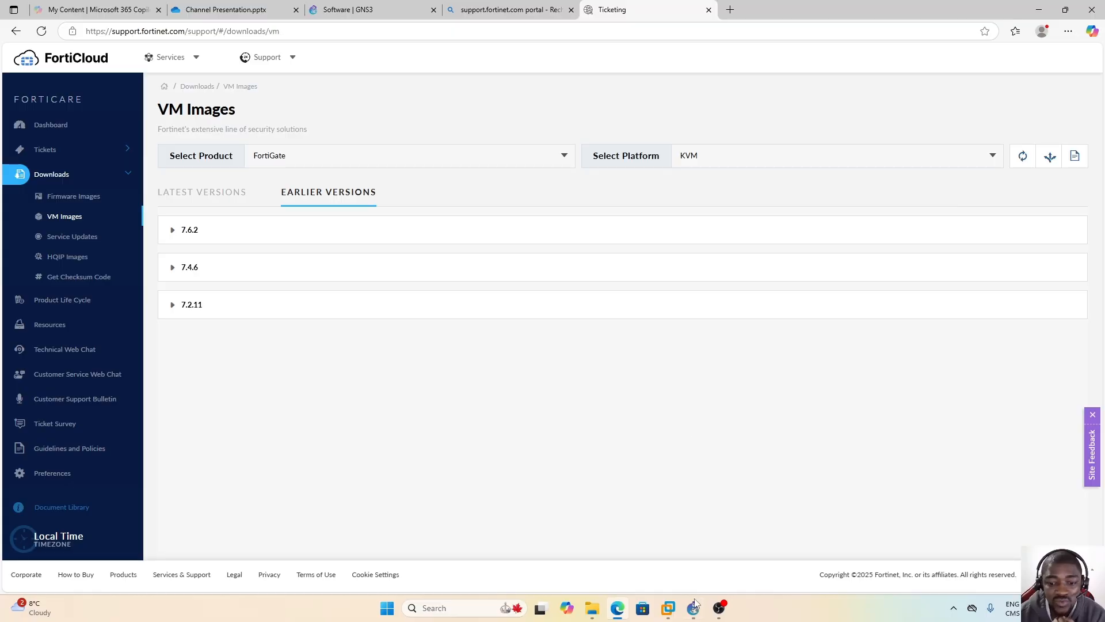
{"action": "mouse_move", "coordinate": [694, 615]}
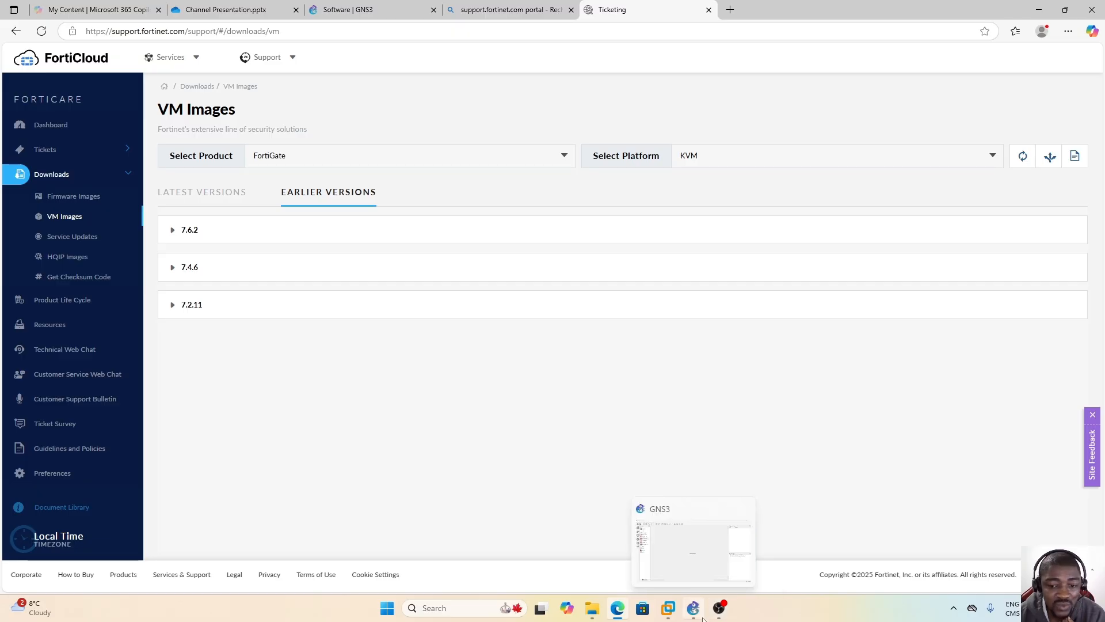
{"action": "left_click", "coordinate": [690, 614]}
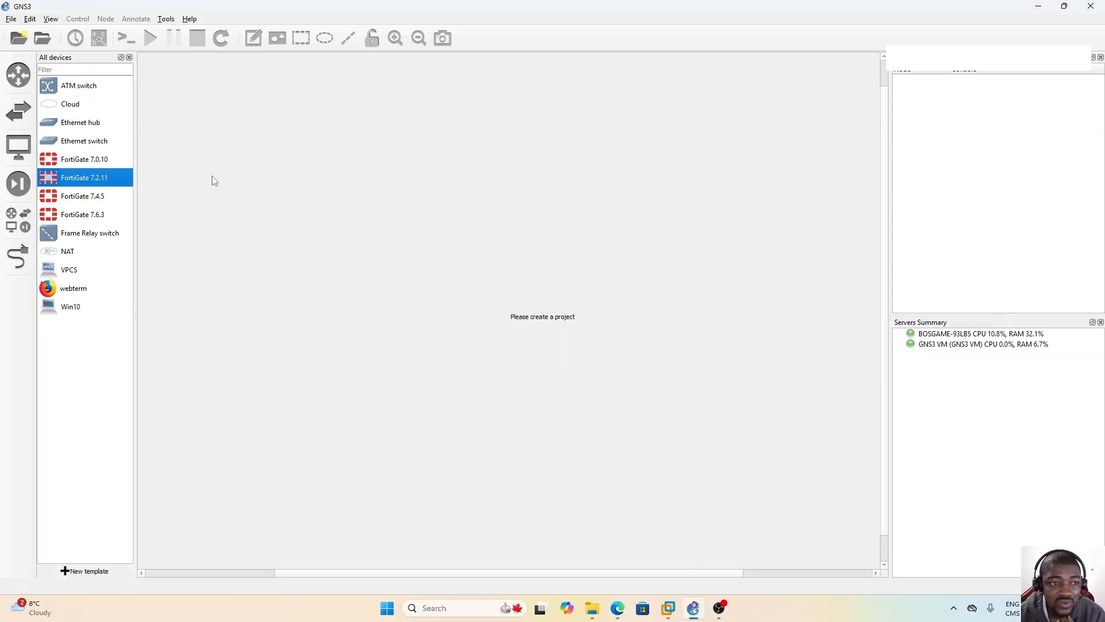